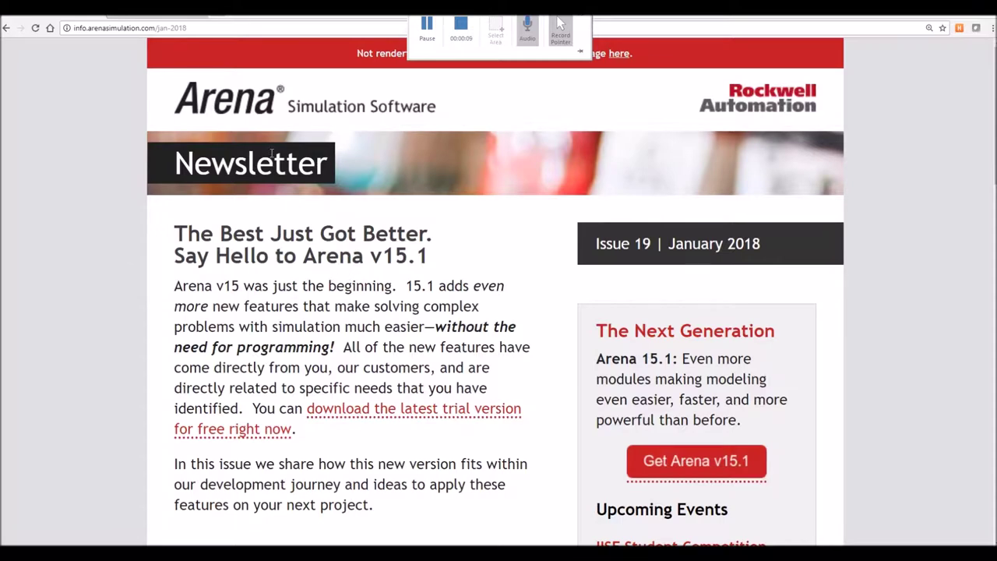
- Scroll the January 2018 newsletter to What's New in v15.1 and follow the full new-features list link
{"action": "scroll", "coordinate": [271, 153], "scroll_direction": "down", "scroll_amount": 8}
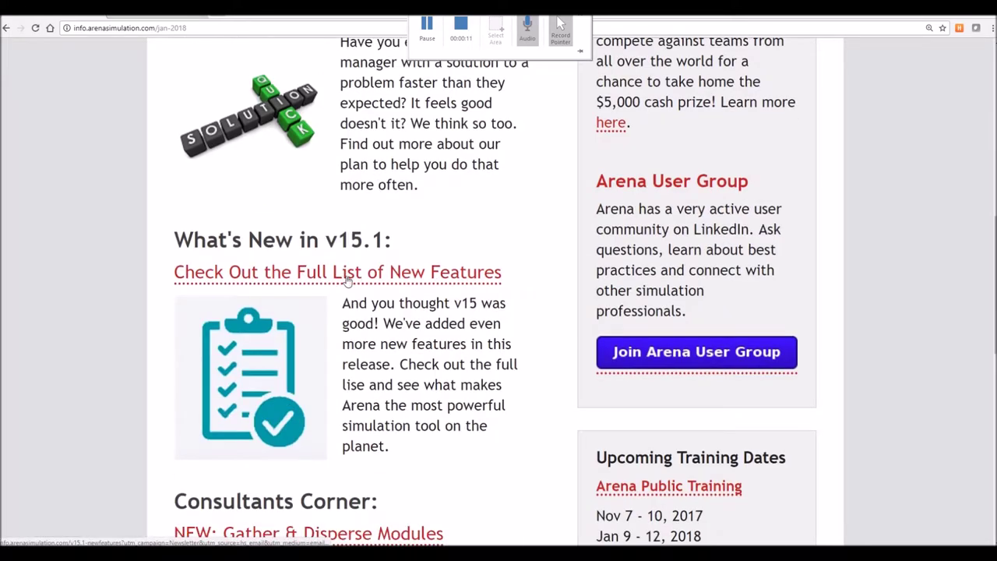
{"action": "left_click", "coordinate": [349, 279]}
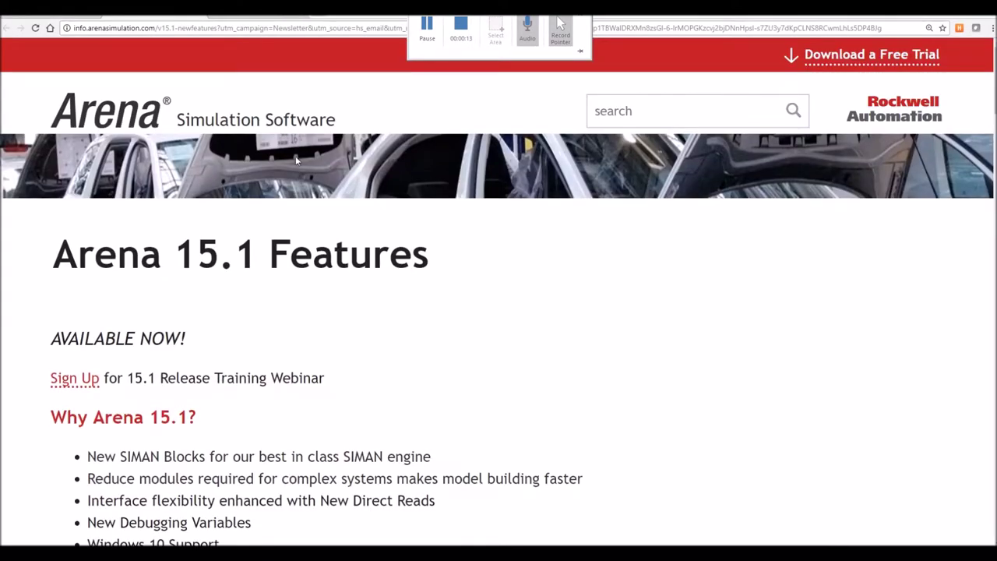
- Highlight the Direct Read feature and its importable data list, emphasising Conveyor
{"action": "scroll", "coordinate": [63, 167], "scroll_direction": "down", "scroll_amount": 15}
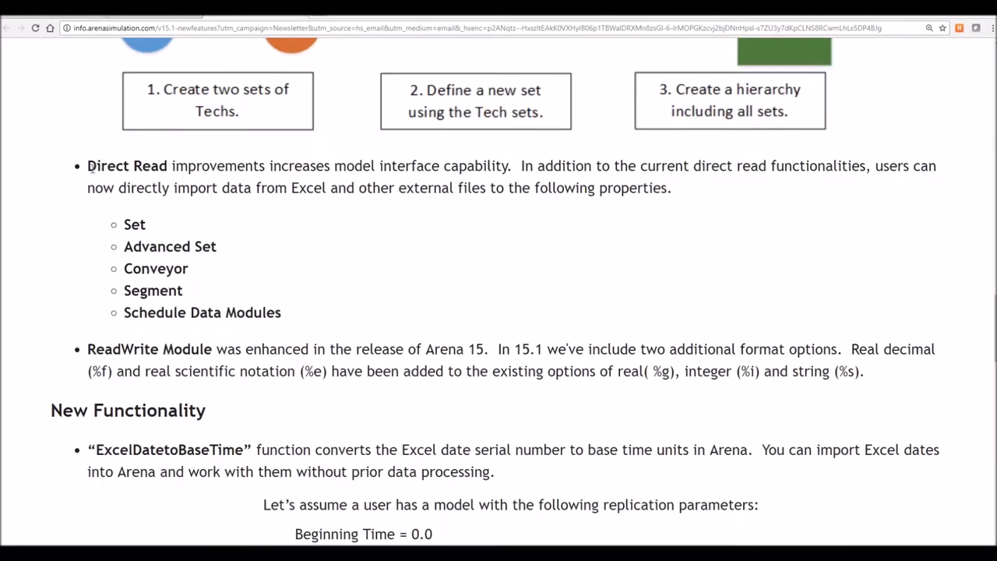
{"action": "left_click_drag", "start_coordinate": [88, 166], "coordinate": [168, 173]}
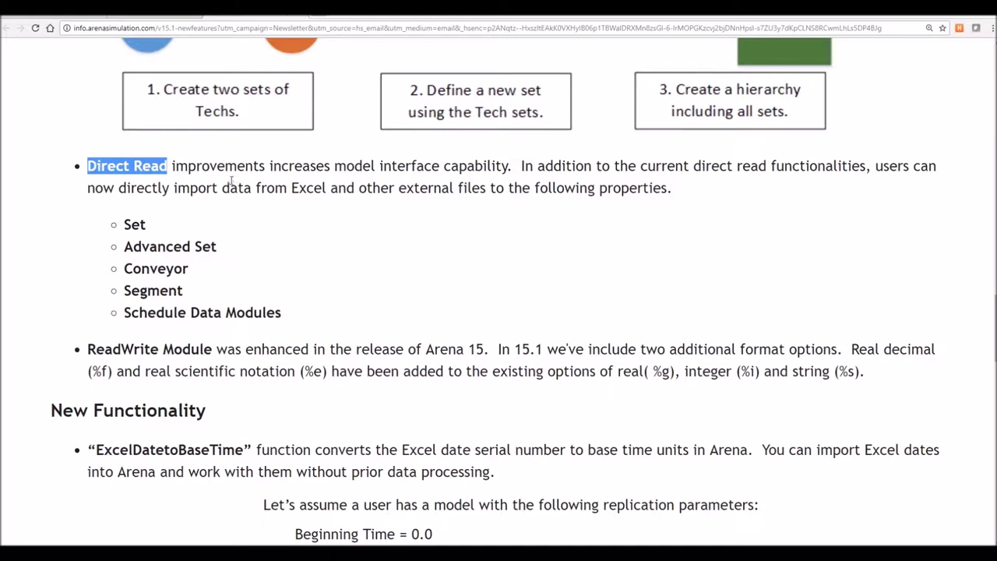
{"action": "left_click_drag", "start_coordinate": [288, 312], "coordinate": [122, 226]}
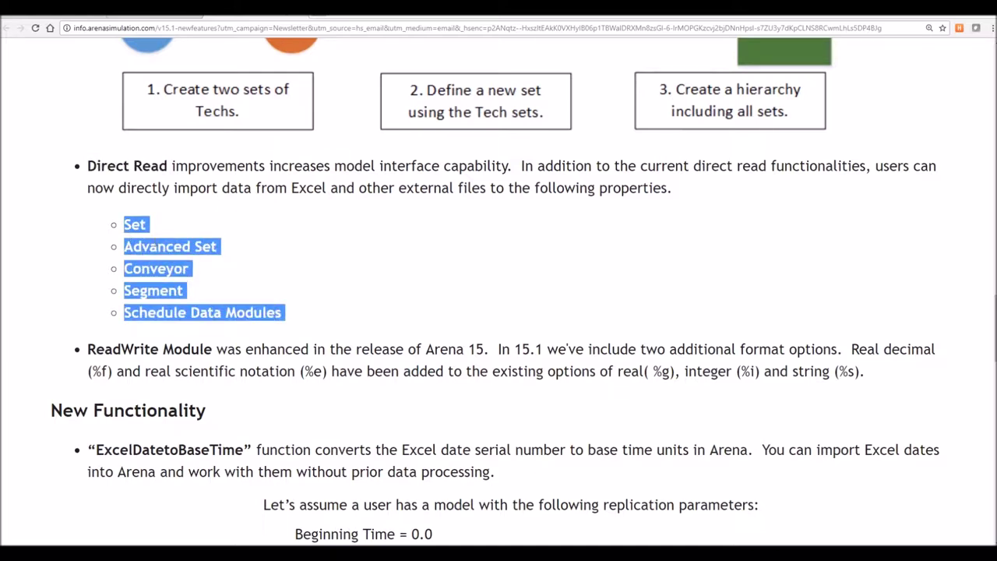
{"action": "left_click", "coordinate": [155, 244]}
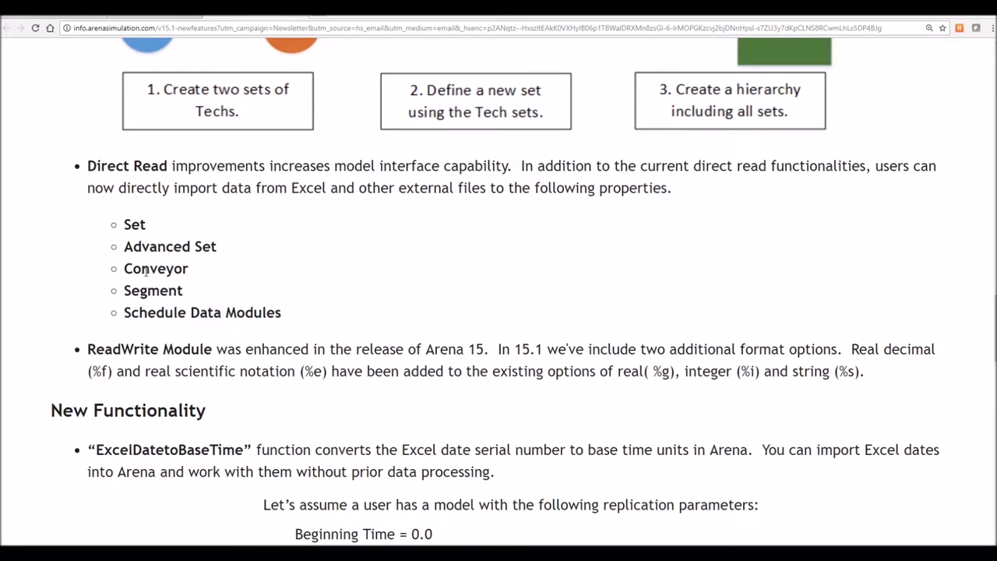
{"action": "double_click", "coordinate": [147, 270]}
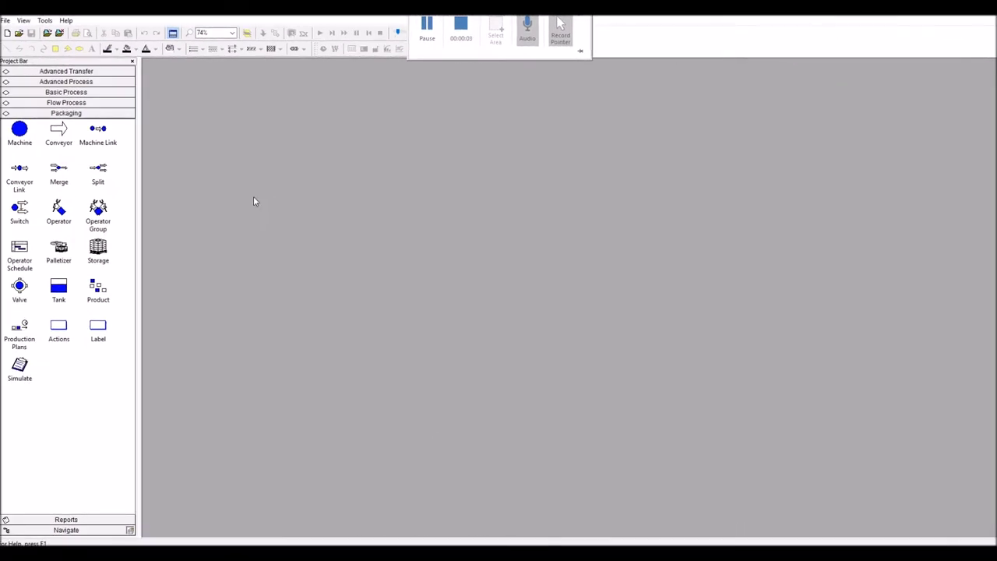
- Browse the SMARTS examples into the Conveyors folder and select Conveyors Data DirectRead from Excel.doe
{"action": "left_click", "coordinate": [5, 21]}
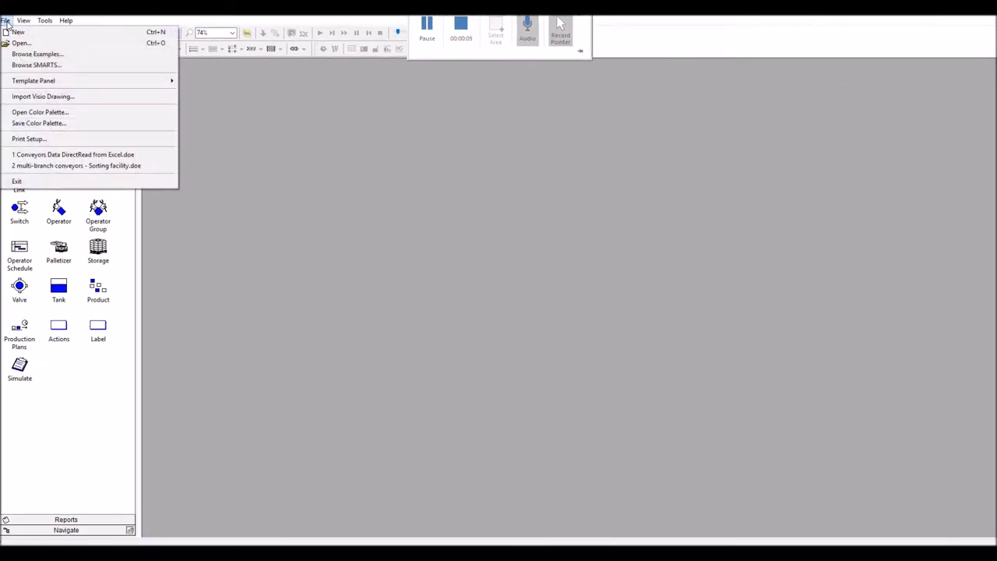
{"action": "left_click", "coordinate": [35, 65]}
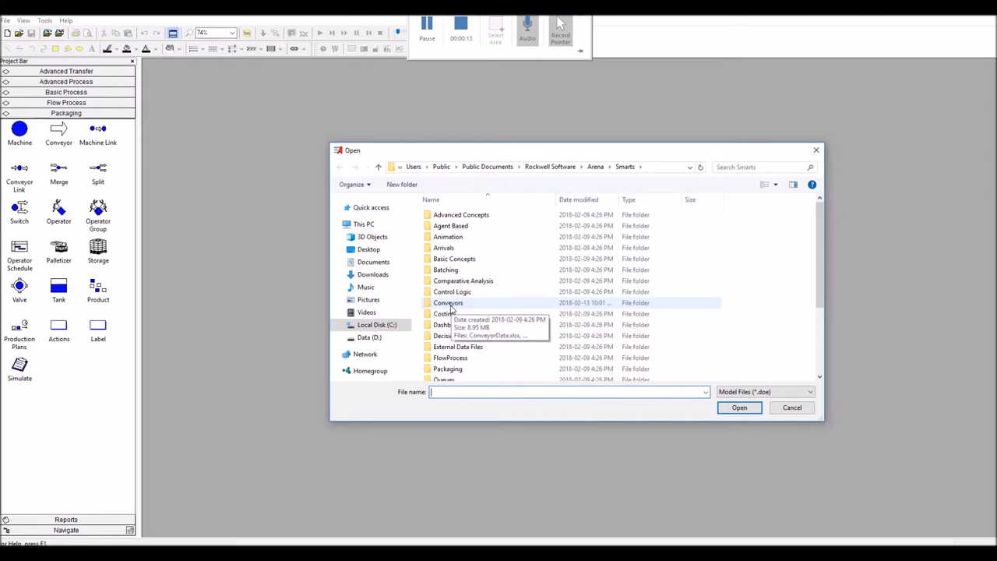
{"action": "double_click", "coordinate": [448, 304]}
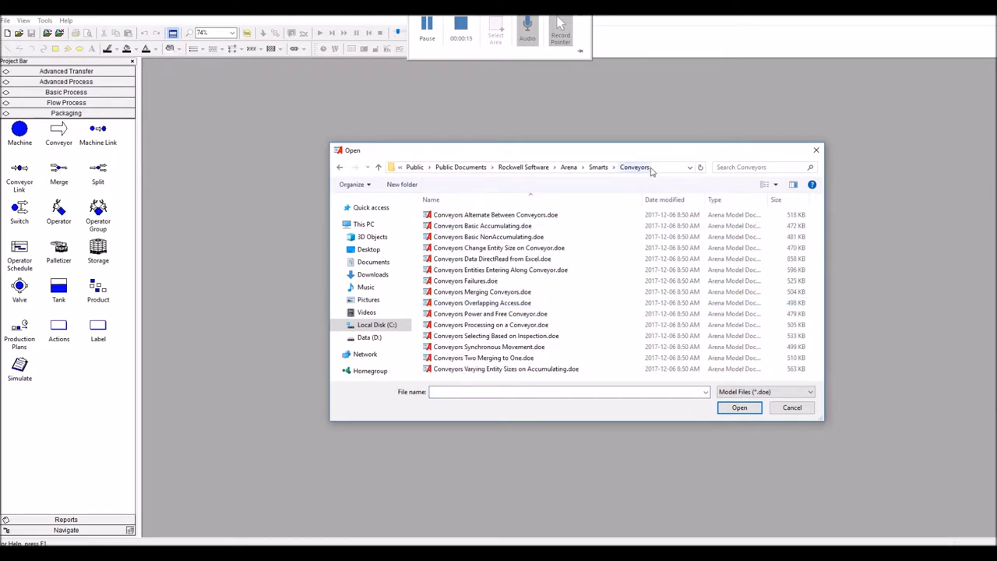
{"action": "left_click", "coordinate": [470, 262]}
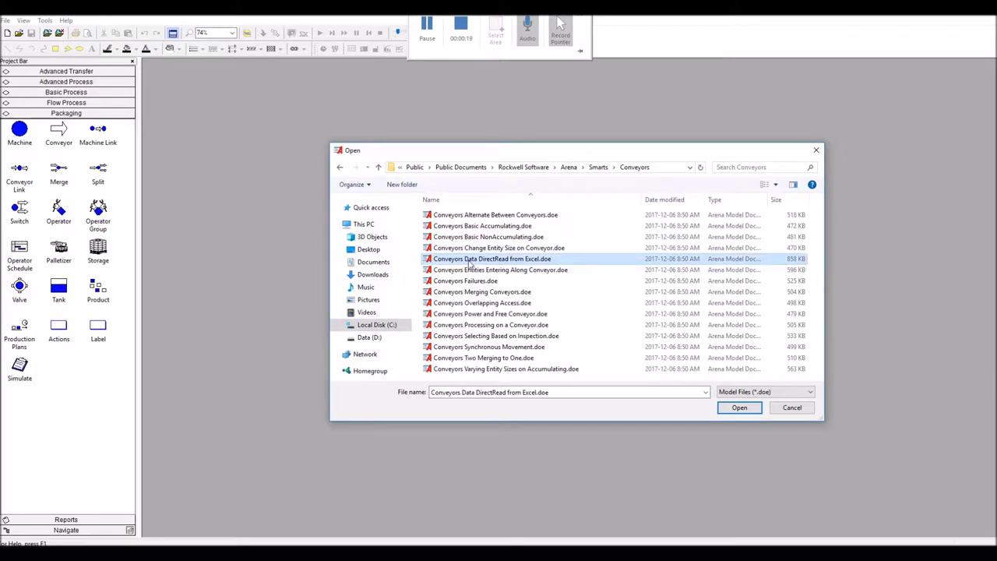
- Show All Files, preview ConveyorData.xlsx in Excel, then open the DirectRead conveyor model
{"action": "right_click", "coordinate": [574, 382]}
{"action": "left_click", "coordinate": [742, 395]}
{"action": "left_click", "coordinate": [740, 405]}
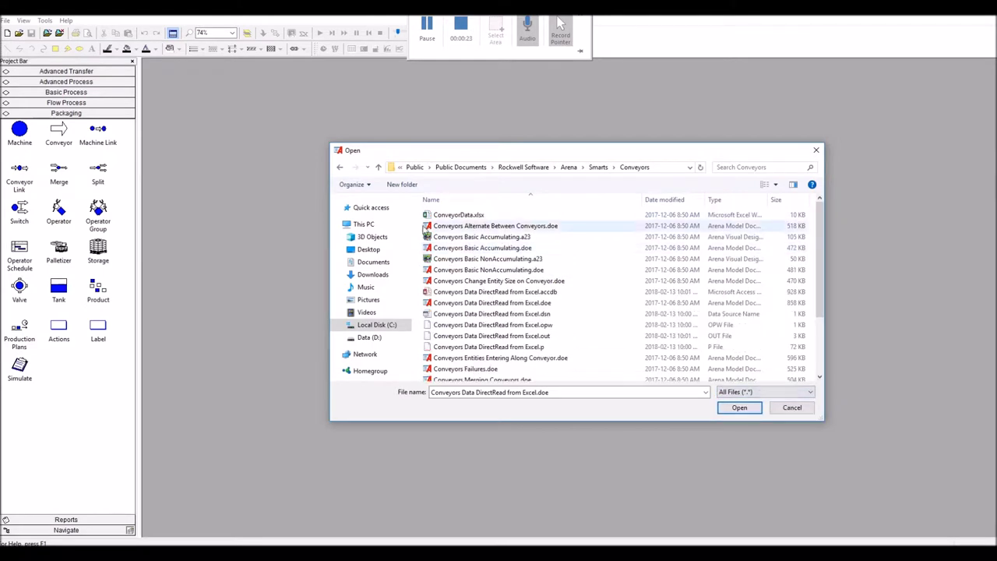
{"action": "left_click", "coordinate": [472, 220]}
{"action": "right_click", "coordinate": [473, 220]}
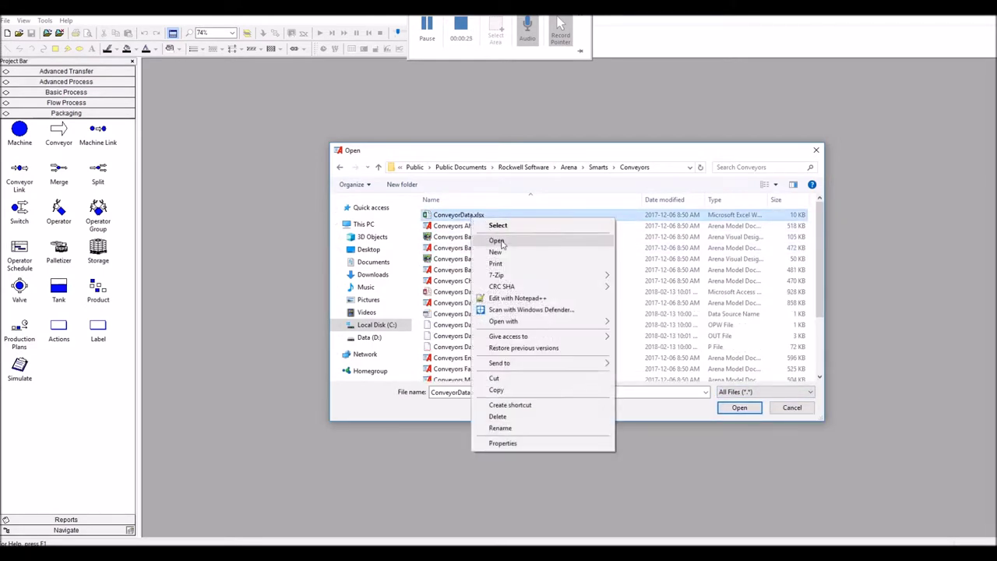
{"action": "left_click", "coordinate": [507, 243]}
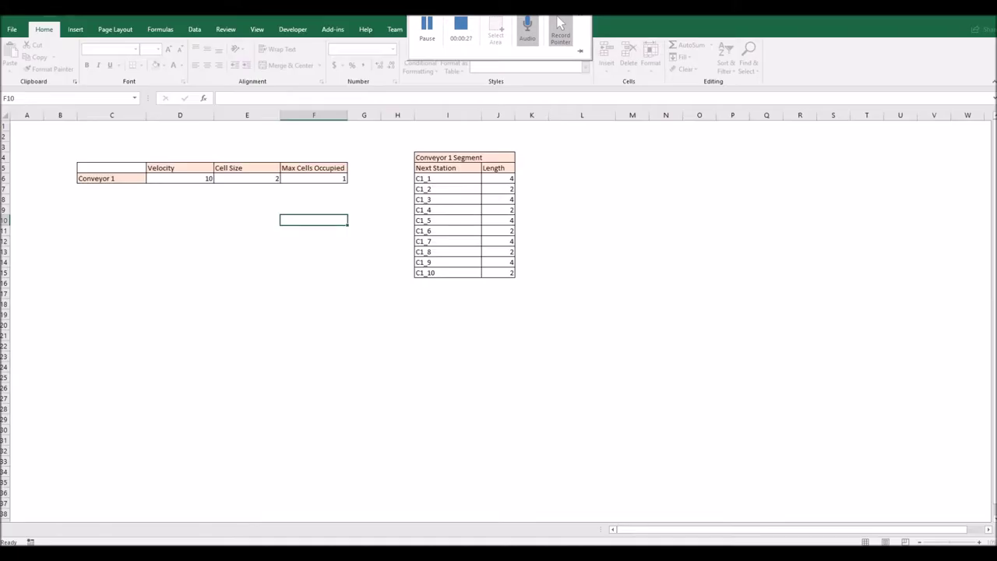
{"action": "key", "text": "alt+Tab"}
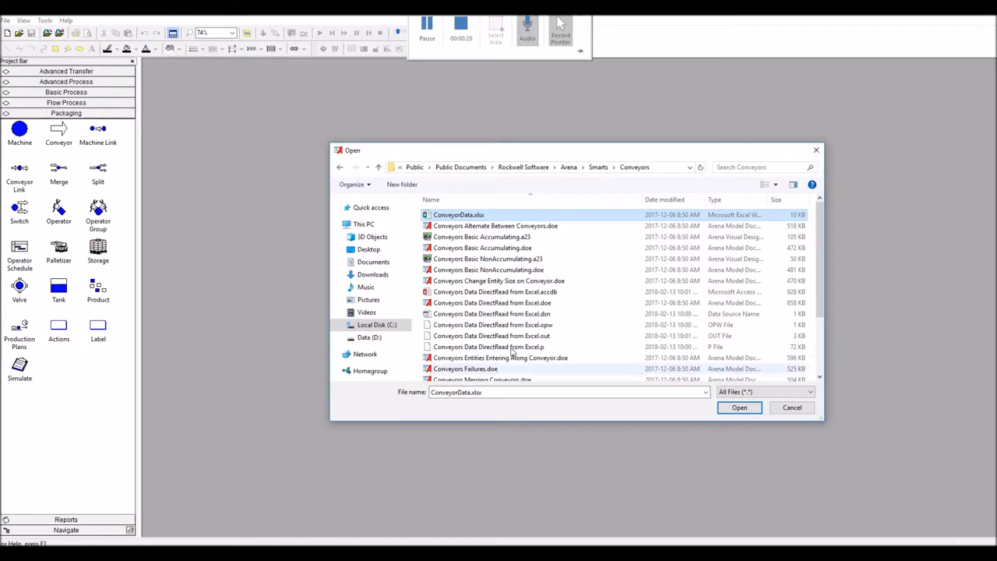
{"action": "left_click", "coordinate": [518, 302]}
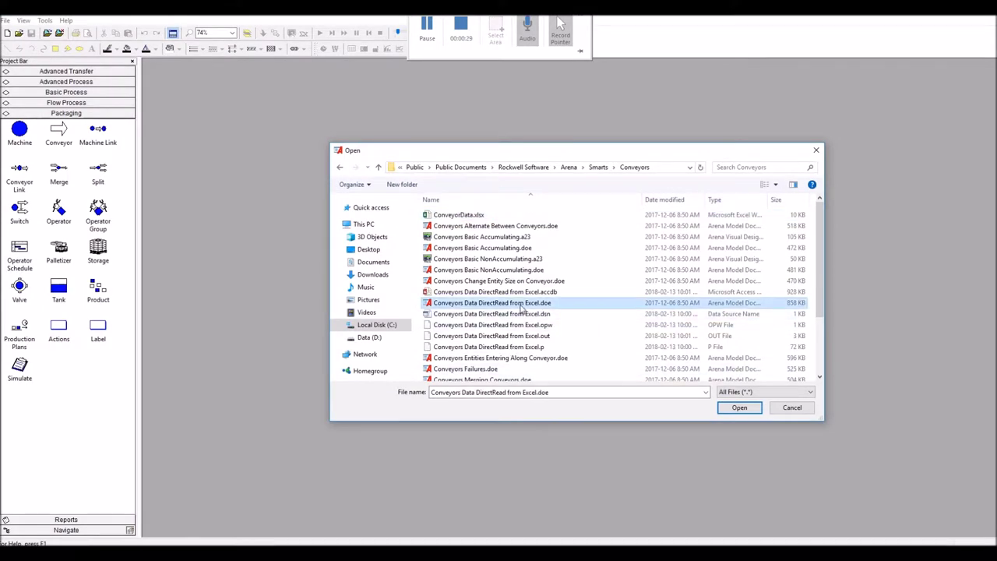
{"action": "left_click", "coordinate": [735, 408]}
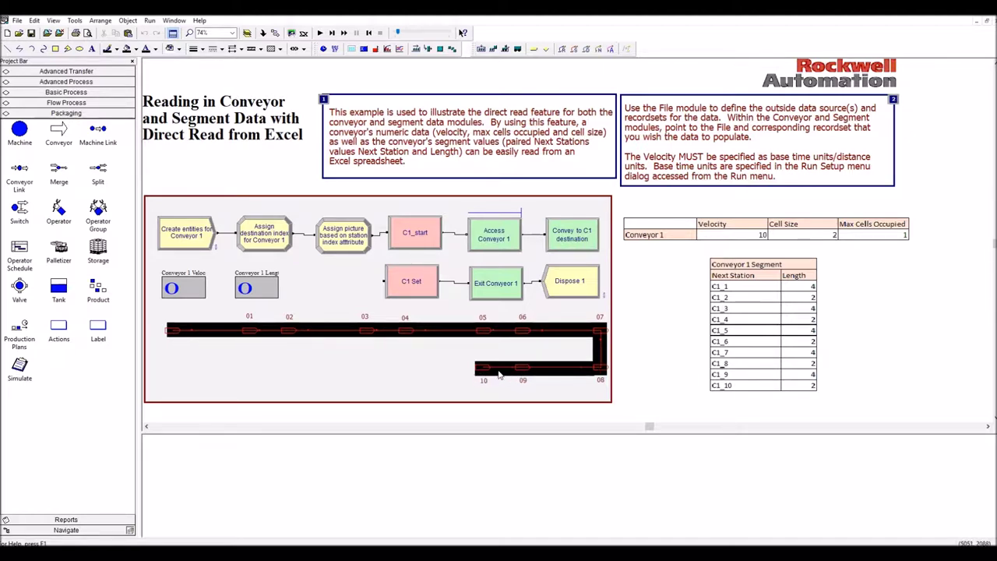
- Expand Advanced Transfer in the Project Bar and show the Conveyor spreadsheet reading Conveyor1Data
{"action": "left_click", "coordinate": [53, 83]}
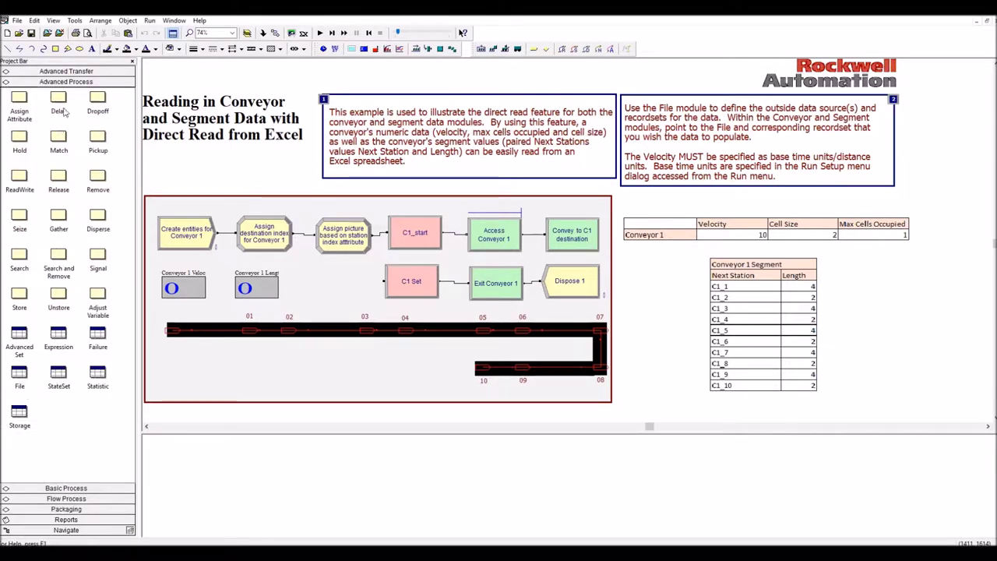
{"action": "left_click", "coordinate": [68, 73]}
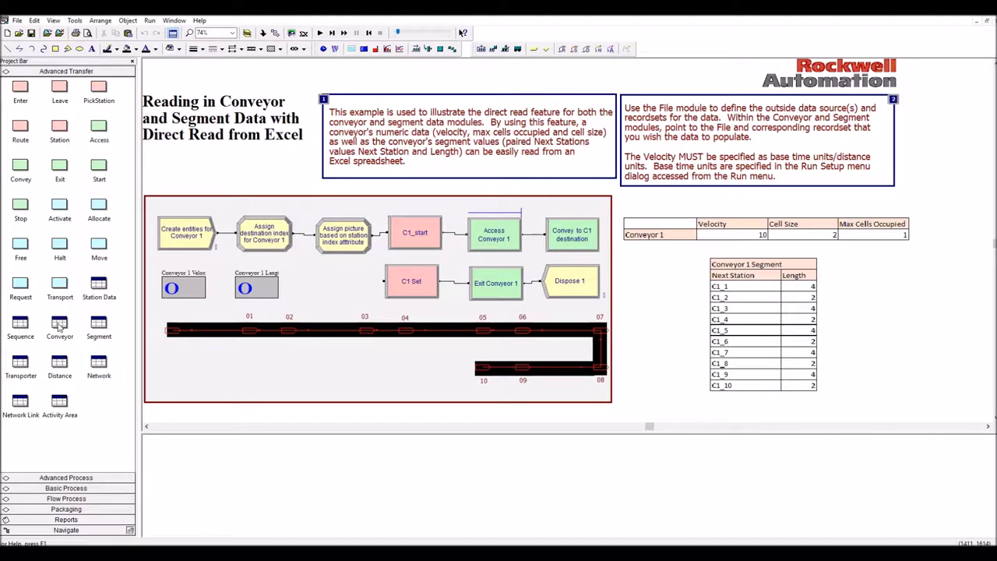
{"action": "left_click", "coordinate": [58, 327]}
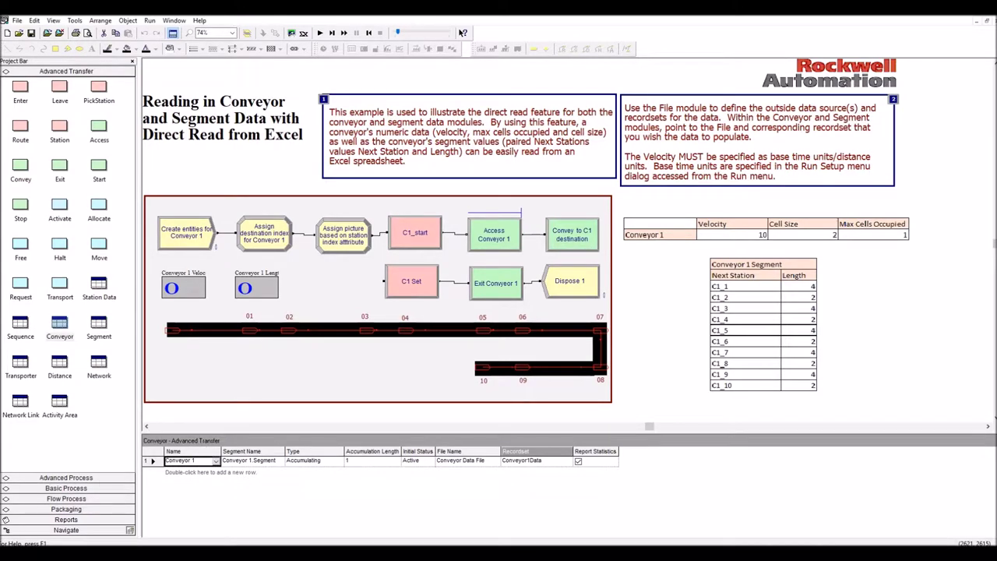
- In Excel, select the Conveyor1Data range holding Conveyor 1's velocity, cell size and max cells
{"action": "key", "text": "alt+Tab"}
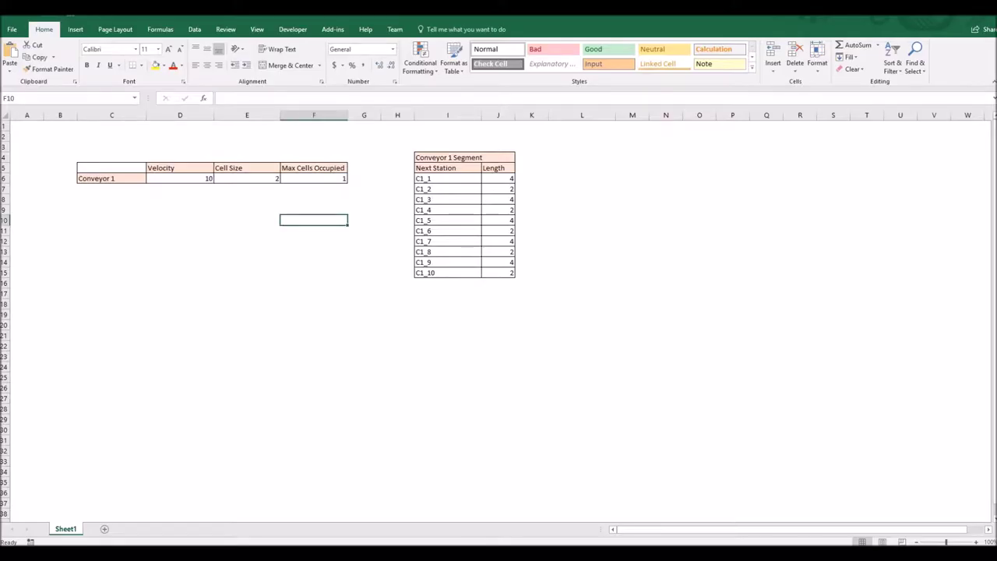
{"action": "left_click", "coordinate": [135, 98]}
{"action": "left_click", "coordinate": [37, 110]}
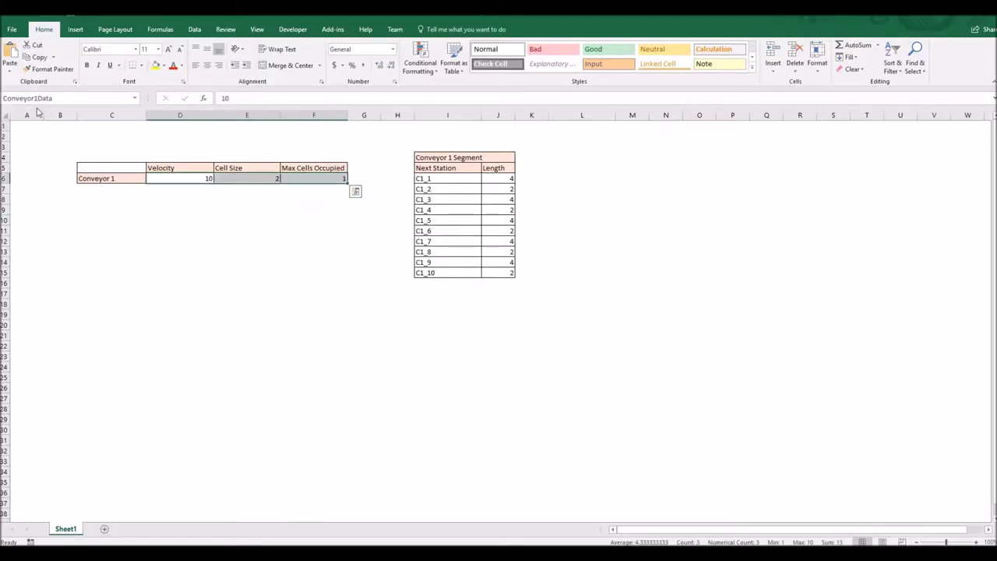
{"action": "left_click", "coordinate": [174, 201]}
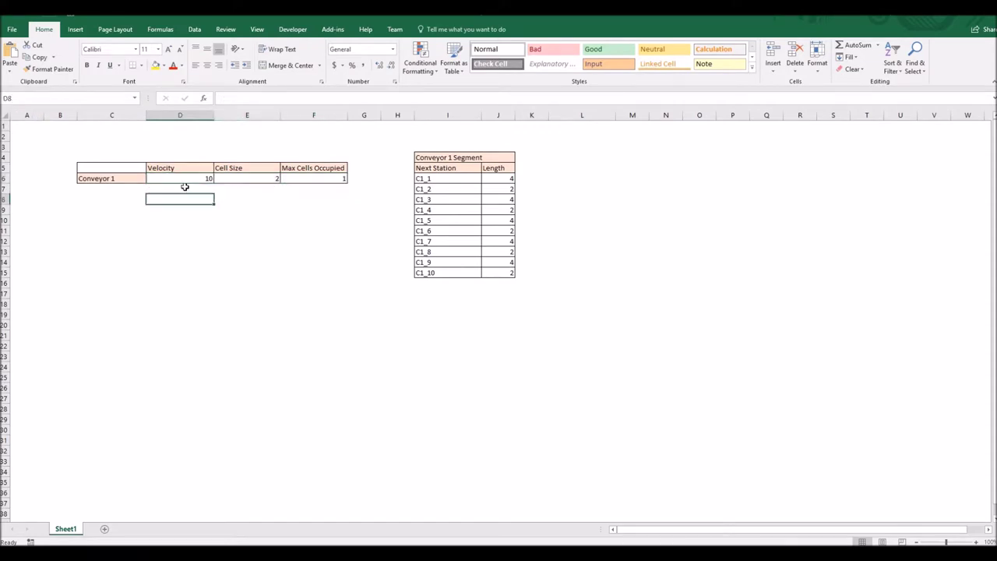
{"action": "left_click_drag", "start_coordinate": [185, 164], "coordinate": [323, 176]}
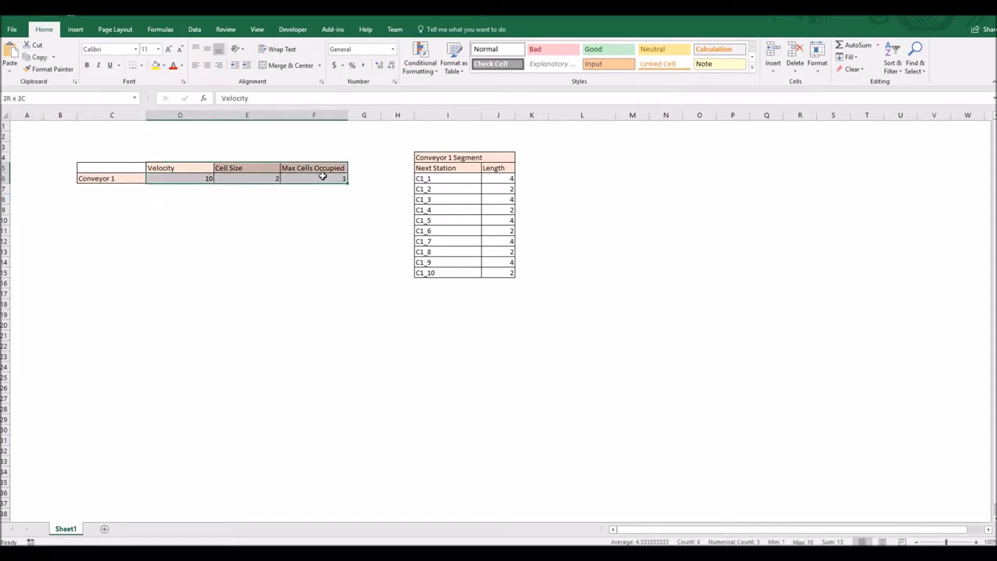
{"action": "left_click", "coordinate": [311, 200]}
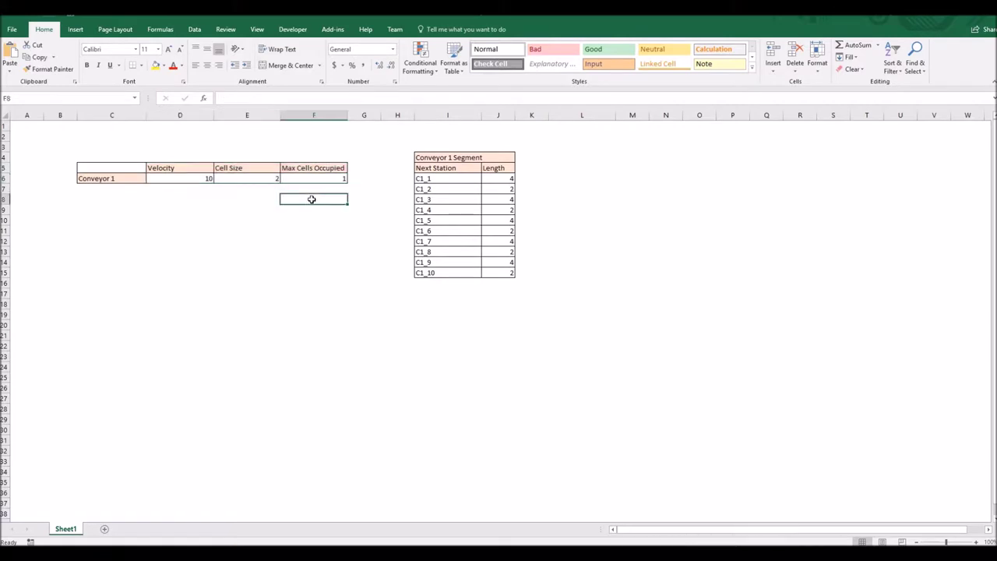
- Select the Conveyor1Segments range, its Next Station values C1_1–C1_10 and Lengths, then return to Arena
{"action": "left_click", "coordinate": [135, 98]}
{"action": "left_click", "coordinate": [47, 122]}
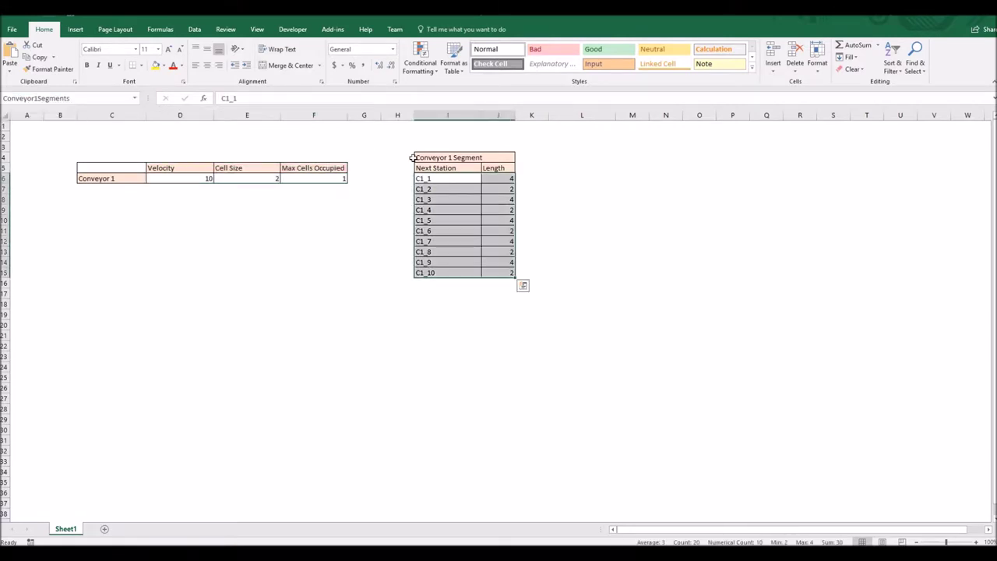
{"action": "left_click_drag", "start_coordinate": [444, 178], "coordinate": [450, 273]}
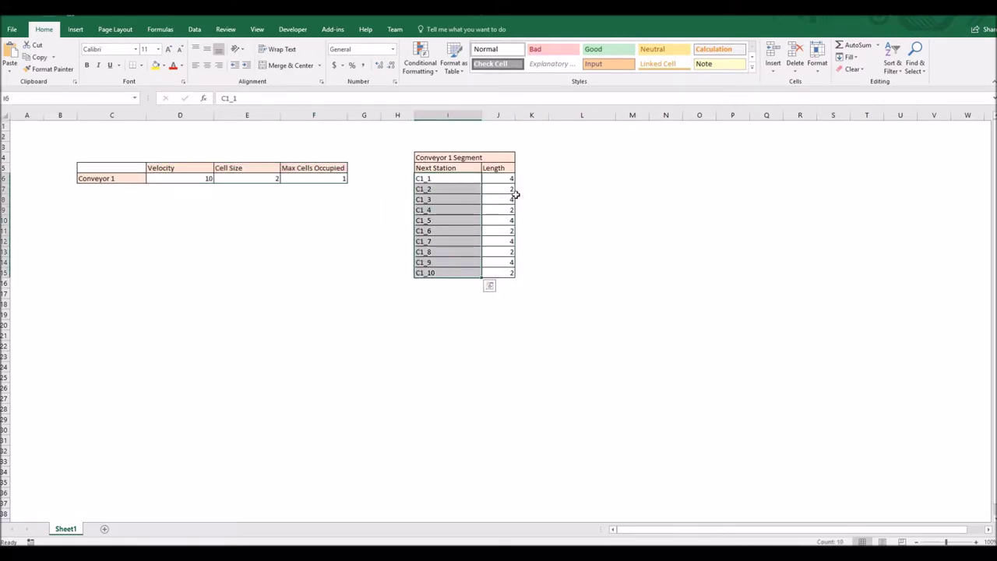
{"action": "left_click", "coordinate": [503, 180]}
{"action": "left_click_drag", "start_coordinate": [501, 194], "coordinate": [507, 272]}
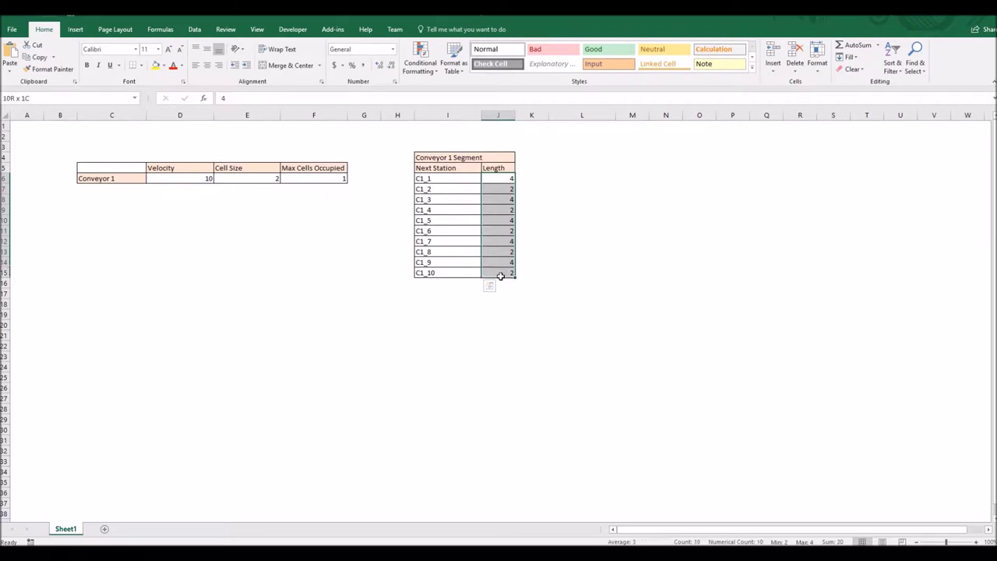
{"action": "left_click", "coordinate": [275, 216]}
{"action": "key", "text": "alt+Tab"}
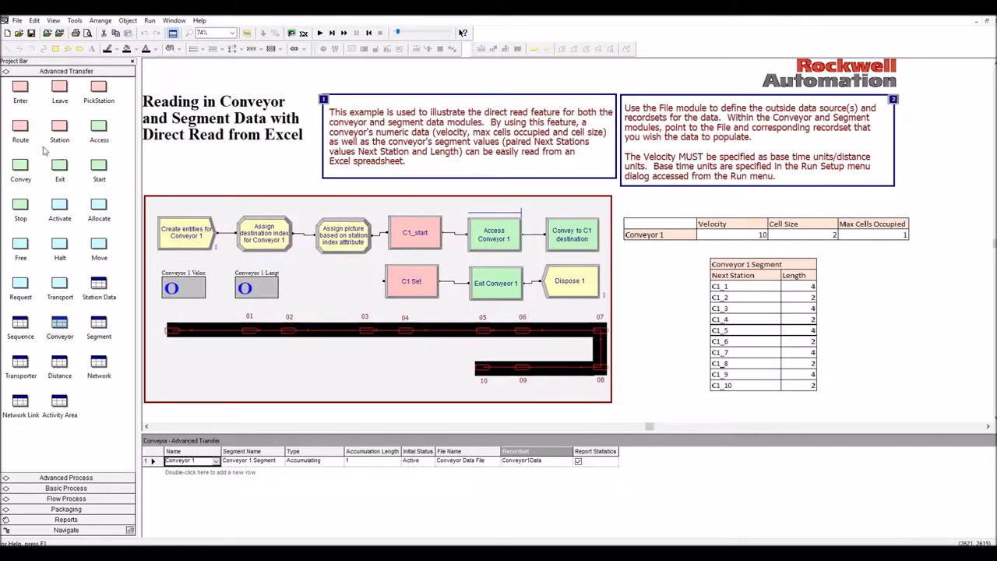
- Open the File data sheet for Conveyor Data File and review its Conveyor1Data and Conveyor1Segments recordsets
{"action": "left_click", "coordinate": [82, 477]}
{"action": "left_click", "coordinate": [22, 381]}
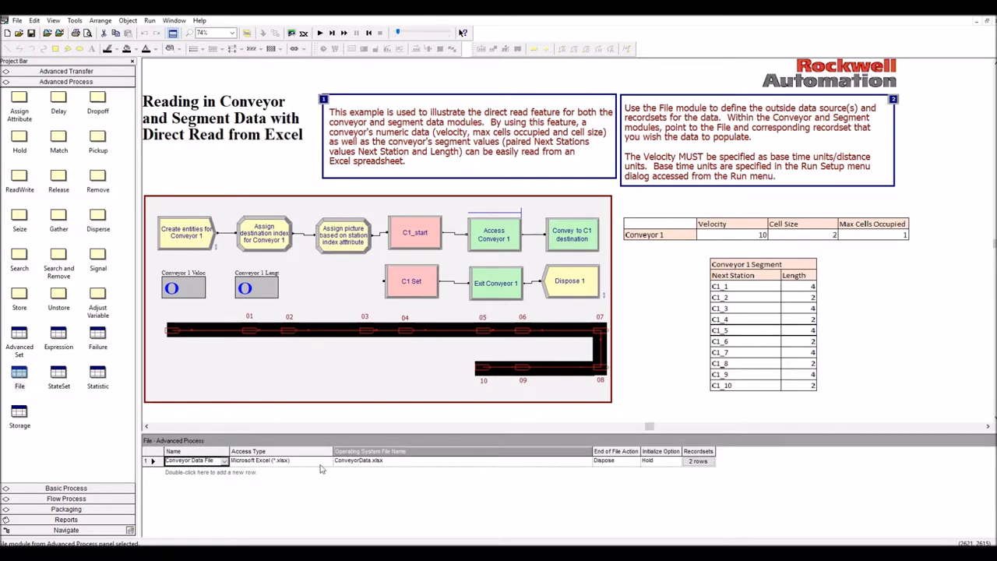
{"action": "left_click", "coordinate": [387, 460]}
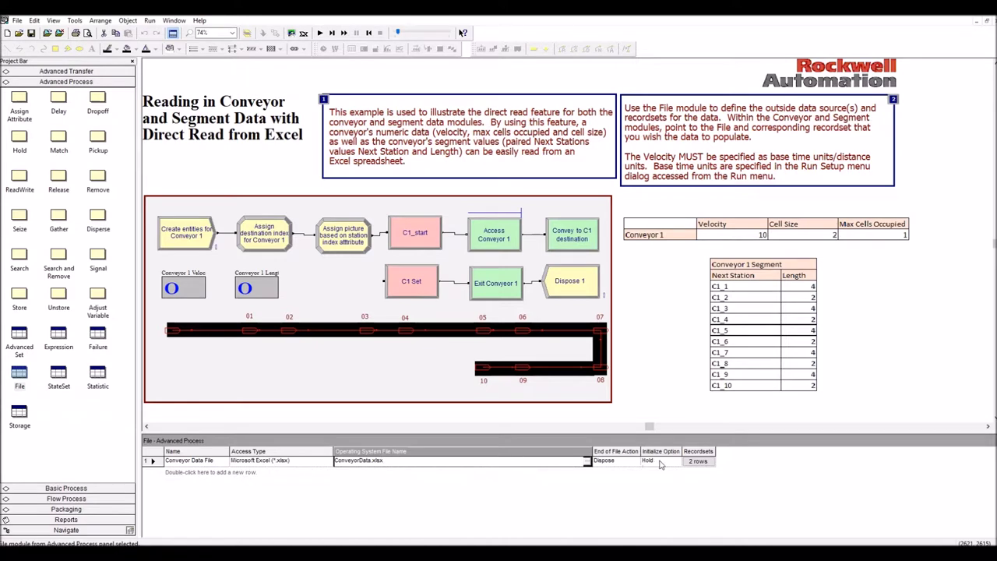
{"action": "left_click", "coordinate": [700, 462]}
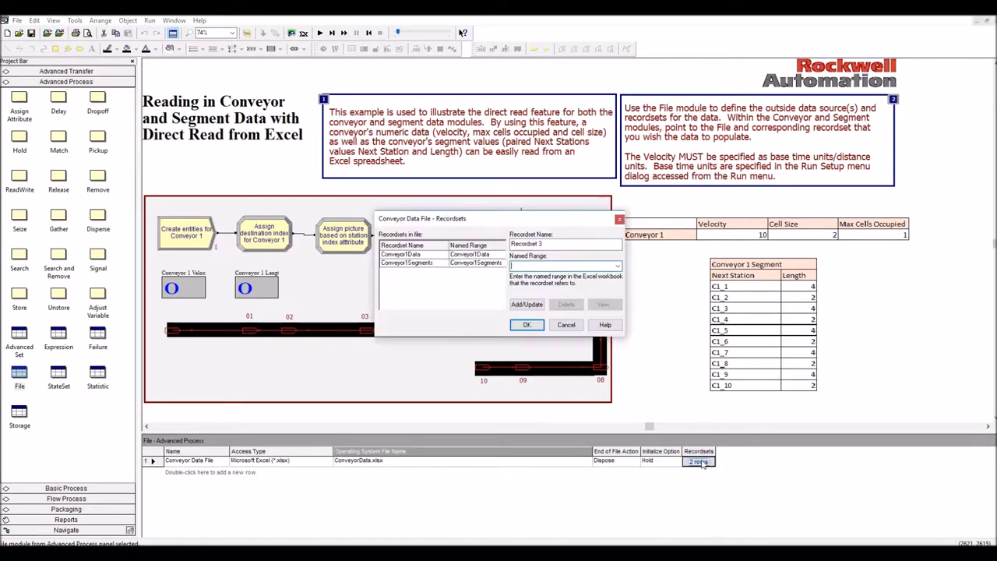
{"action": "left_click", "coordinate": [478, 254]}
{"action": "left_click", "coordinate": [486, 265]}
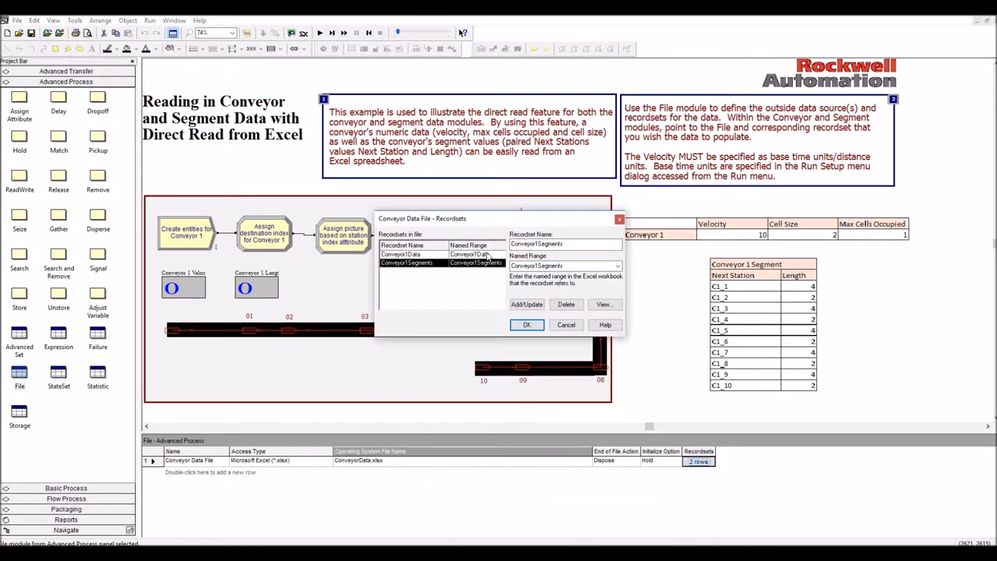
{"action": "left_click", "coordinate": [488, 254]}
{"action": "left_click", "coordinate": [471, 263]}
- Preview the Conveyor1Segments stations C1_1 to C1_10 with lengths, then close the recordset dialogs
{"action": "double_click", "coordinate": [577, 267]}
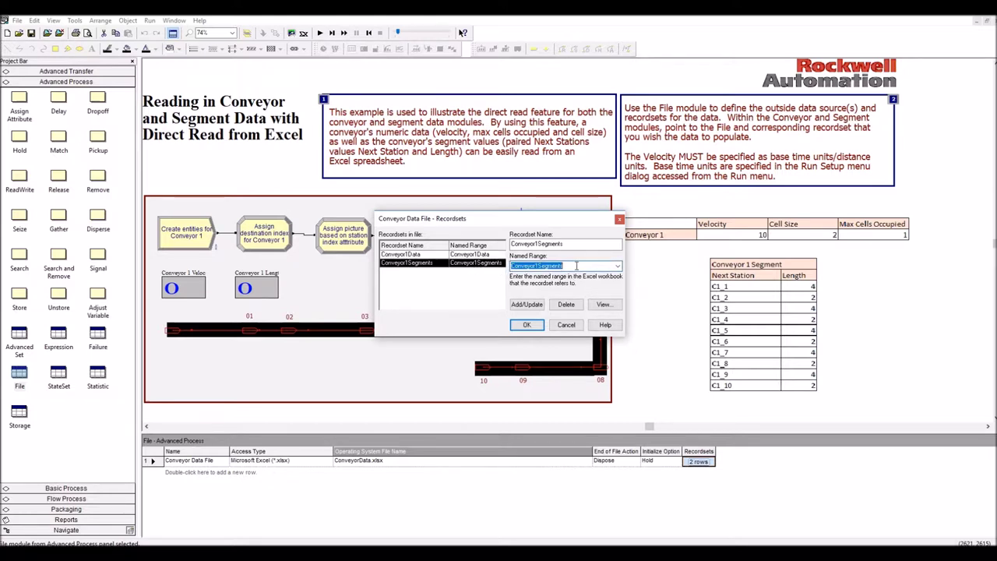
{"action": "left_click", "coordinate": [604, 304]}
{"action": "left_click", "coordinate": [482, 257]}
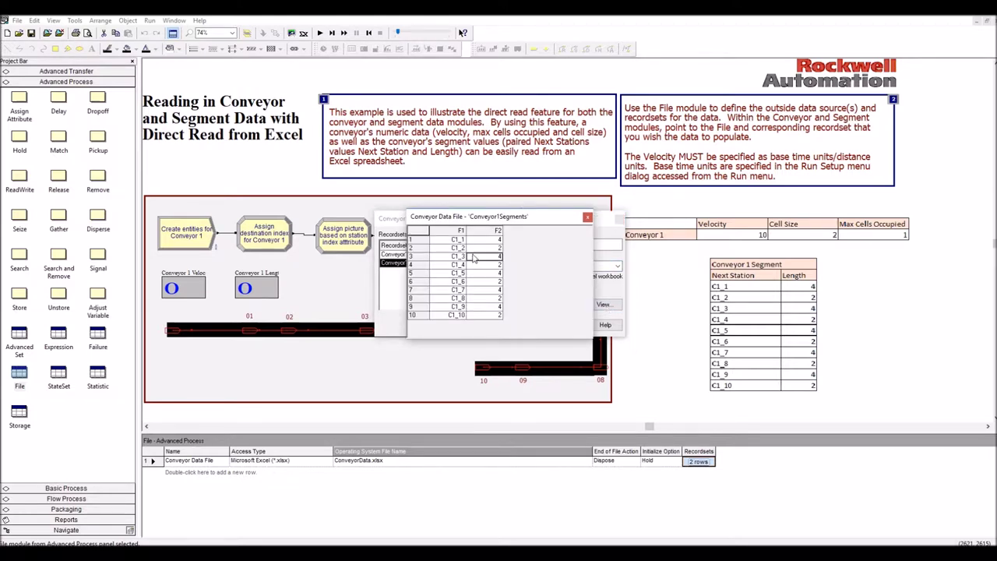
{"action": "left_click", "coordinate": [457, 282]}
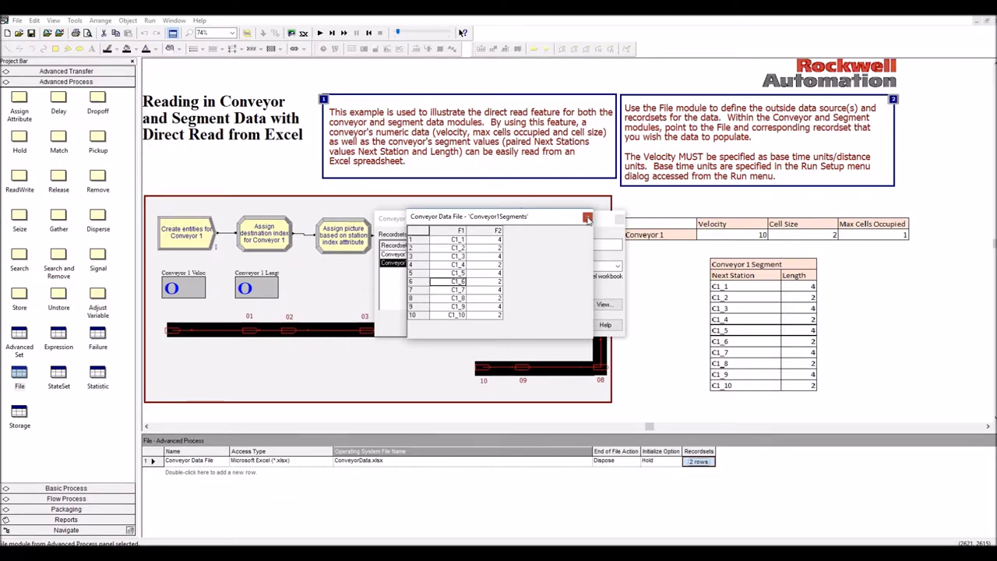
{"action": "left_click", "coordinate": [587, 216]}
{"action": "left_click", "coordinate": [619, 219]}
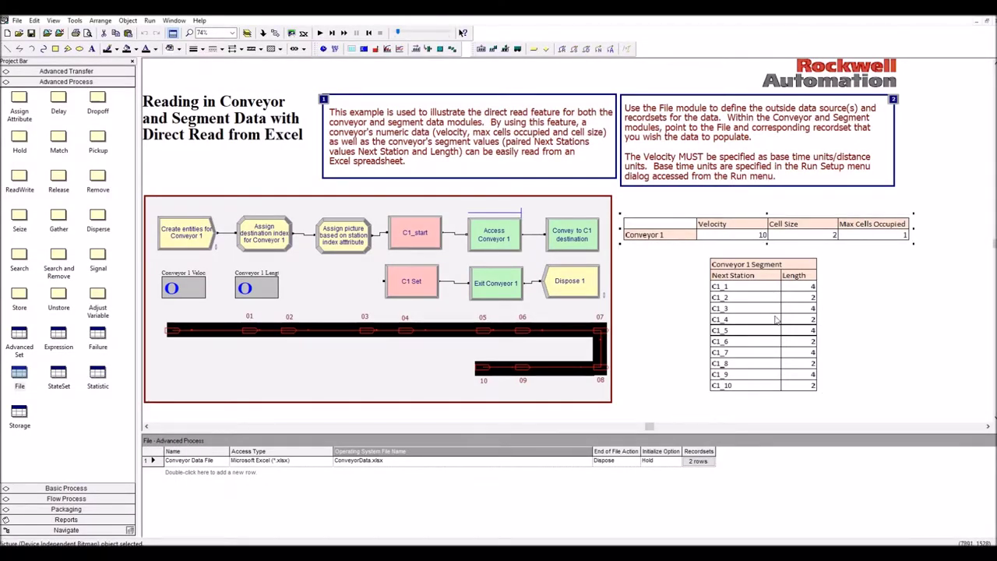
{"action": "left_click", "coordinate": [662, 302]}
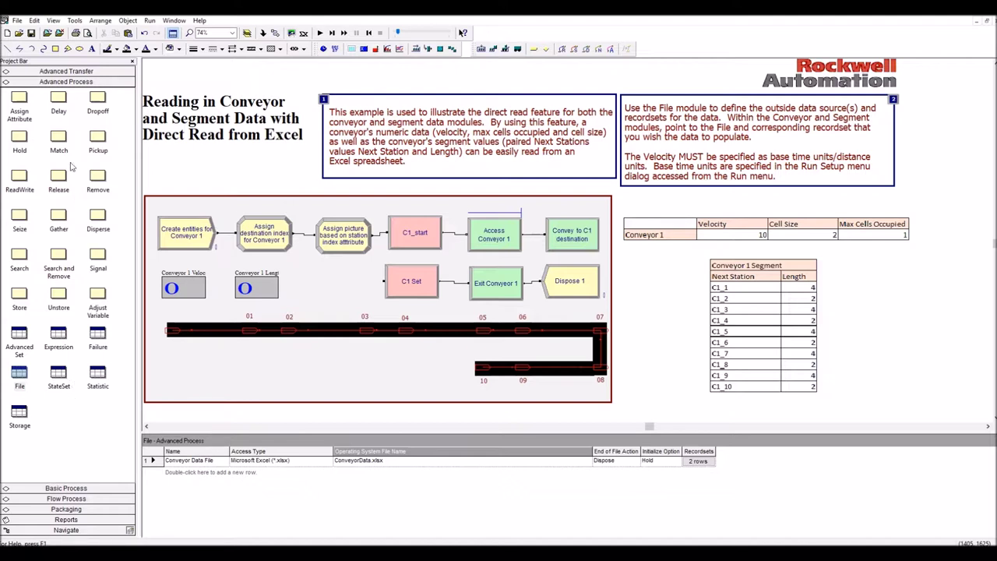
{"action": "left_click", "coordinate": [70, 72]}
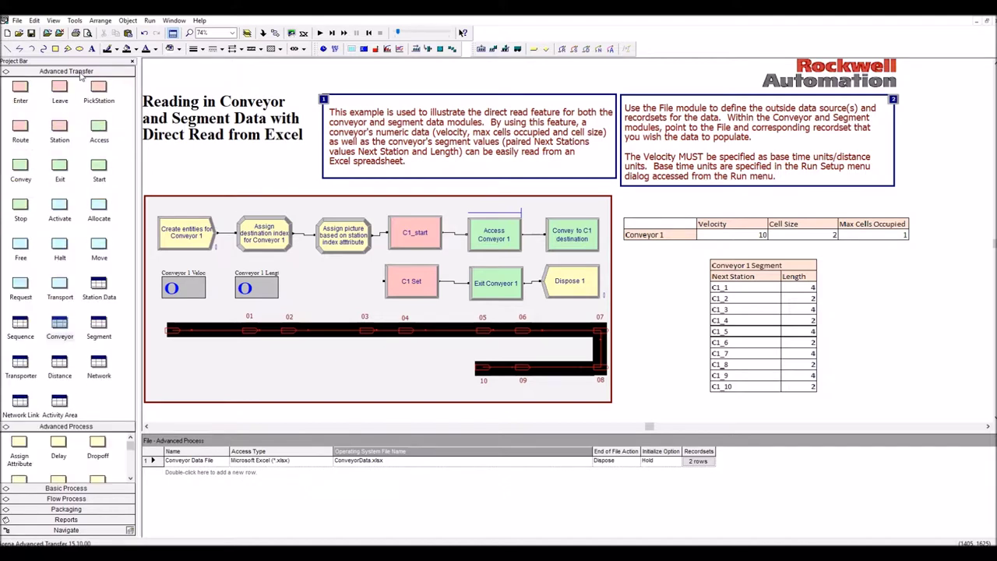
- Review Conveyor 1's Conveyor Data File / Conveyor1Data link and add a trial Conveyor 2 row
{"action": "left_click", "coordinate": [60, 333]}
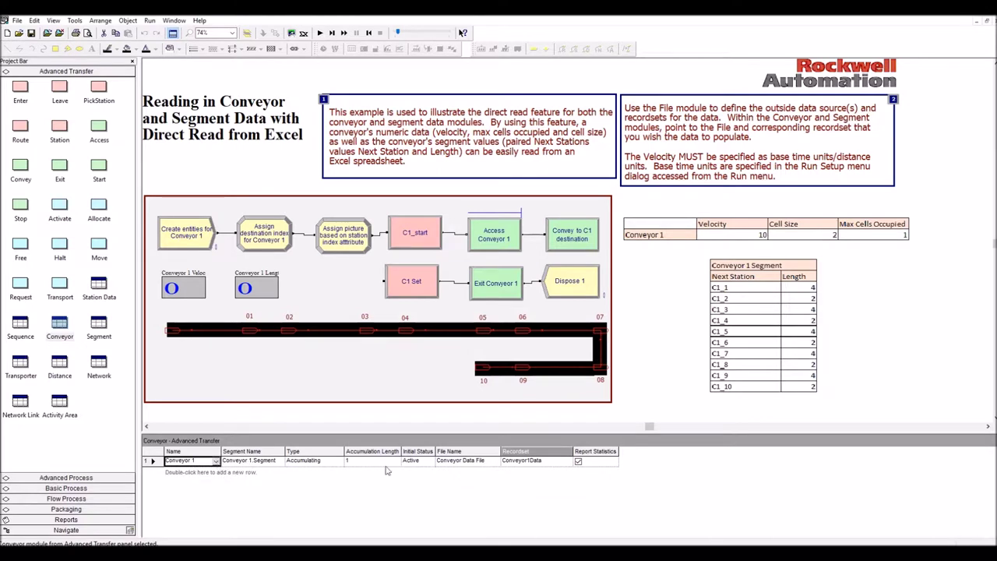
{"action": "left_click", "coordinate": [461, 461]}
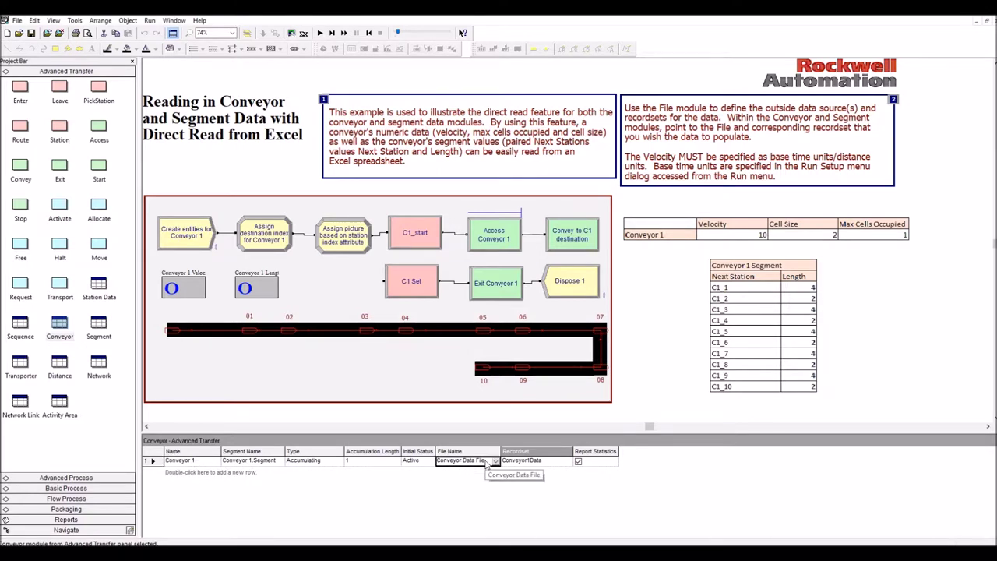
{"action": "left_click", "coordinate": [541, 462]}
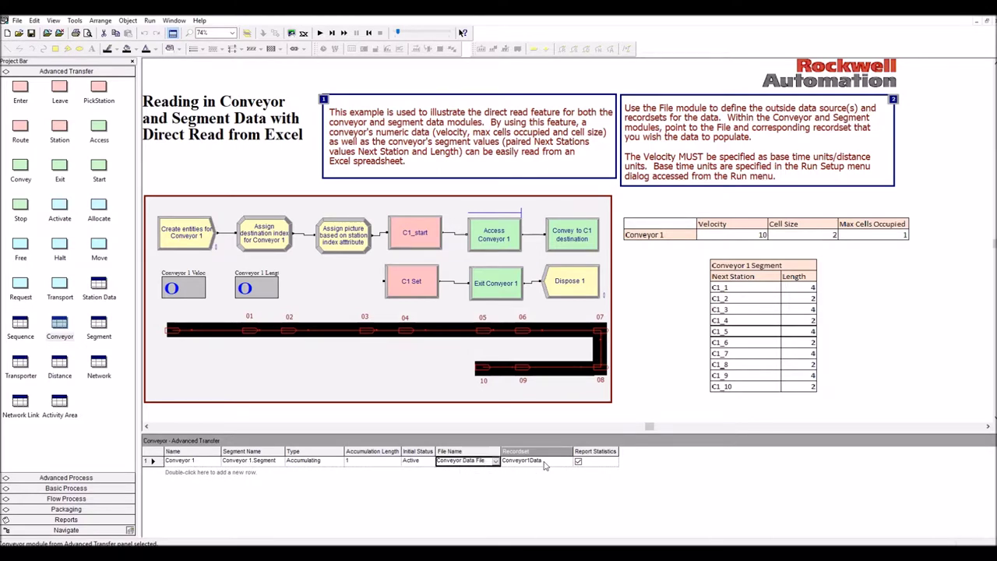
{"action": "double_click", "coordinate": [224, 474]}
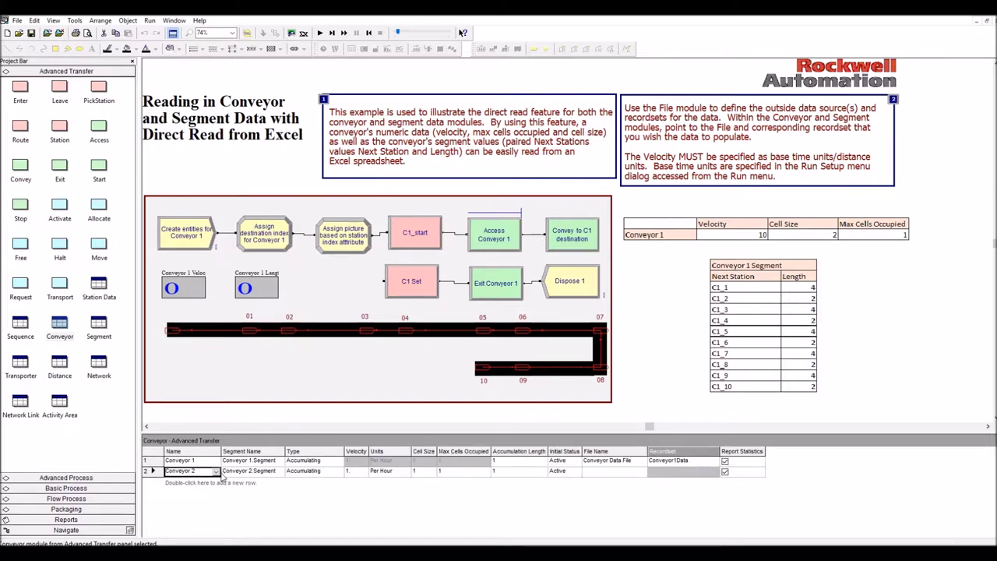
{"action": "left_click", "coordinate": [356, 472]}
{"action": "left_click", "coordinate": [425, 472]}
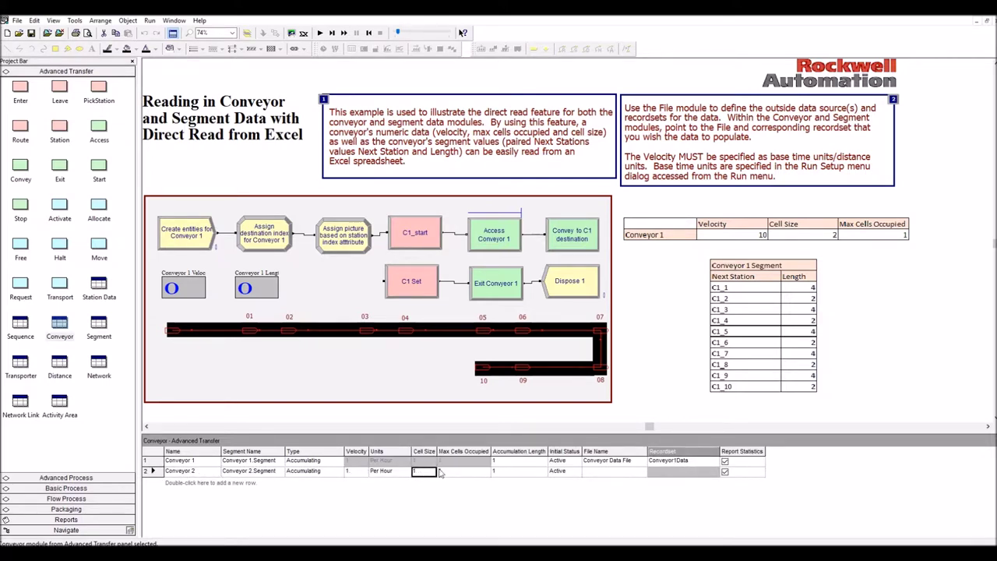
{"action": "left_click", "coordinate": [466, 472]}
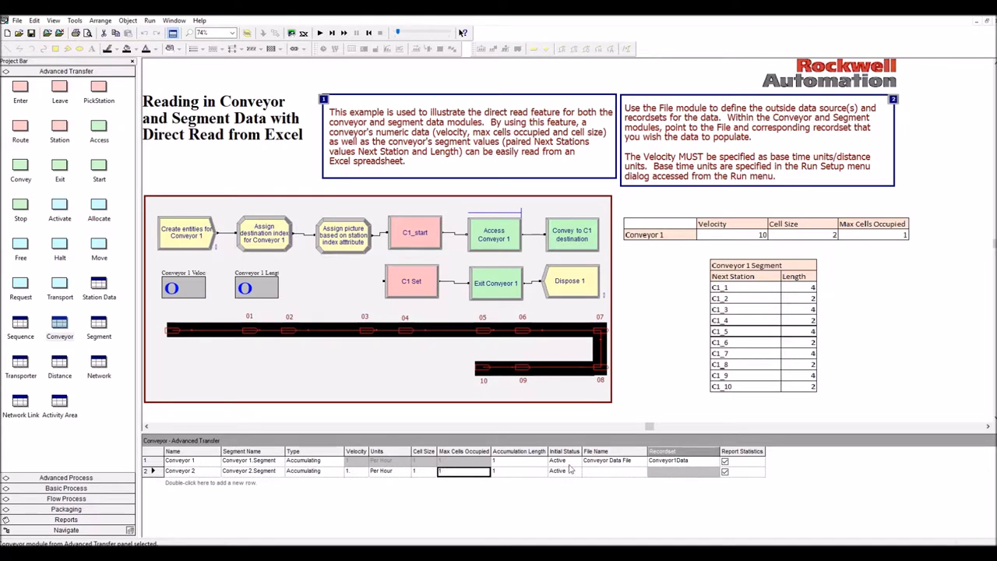
{"action": "left_click", "coordinate": [676, 461]}
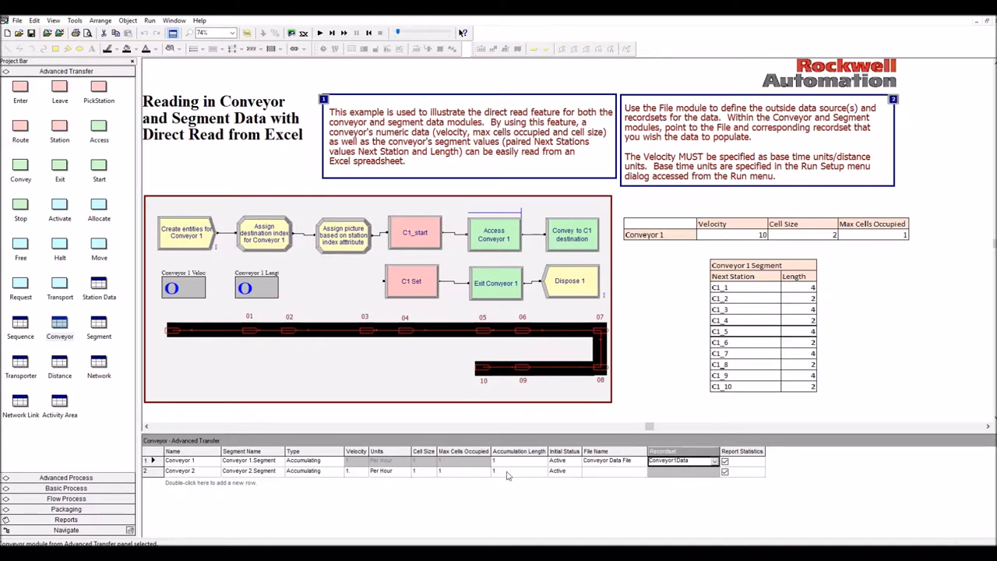
- Delete the Conveyor 2 row from the Conveyor spreadsheet
{"action": "left_click", "coordinate": [161, 474]}
{"action": "right_click", "coordinate": [162, 474]}
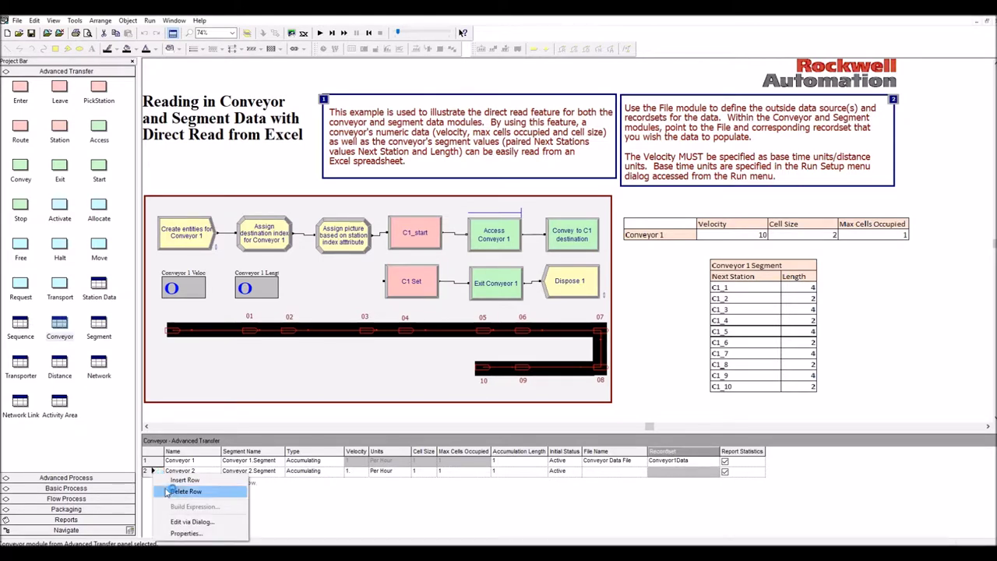
{"action": "left_click", "coordinate": [174, 491]}
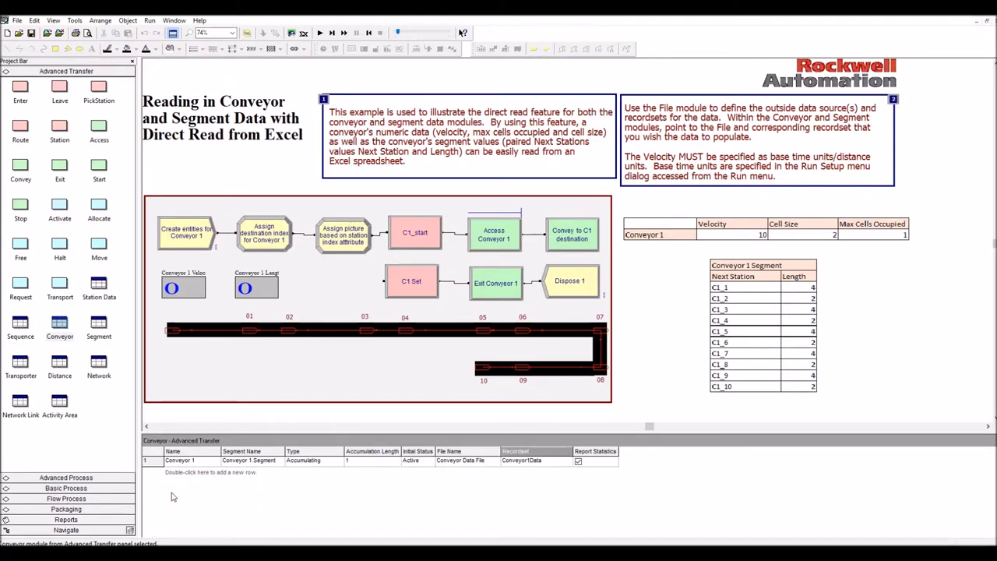
- Show the Segment table and check its Conveyor Data File and Conveyor1Segments recordset settings
{"action": "left_click", "coordinate": [99, 325]}
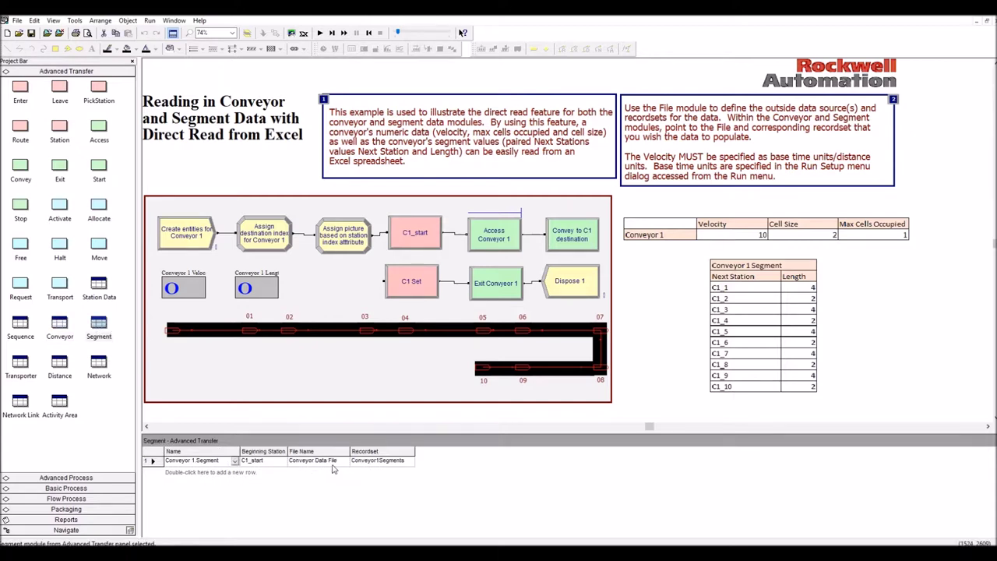
{"action": "left_click", "coordinate": [332, 464]}
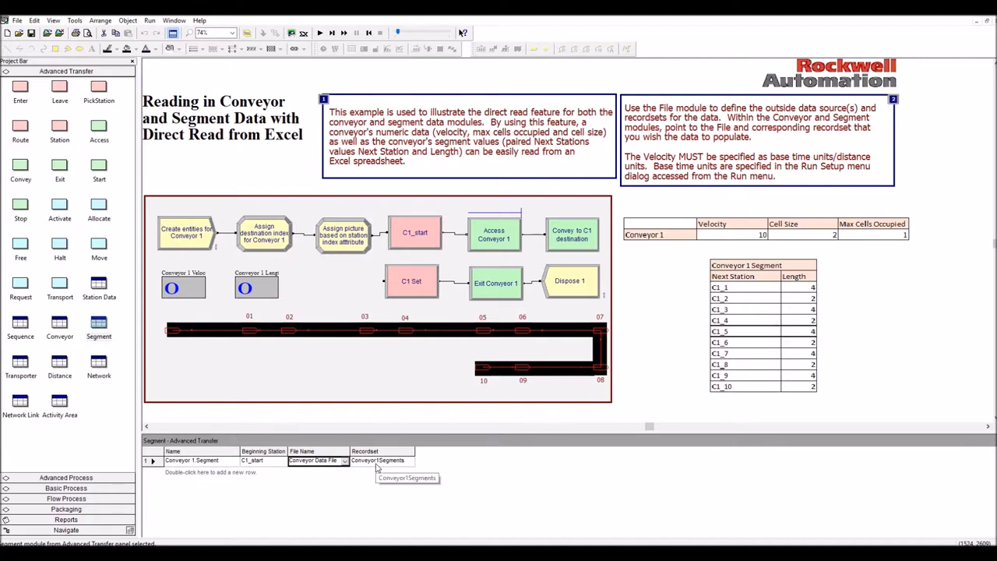
{"action": "left_click", "coordinate": [387, 463]}
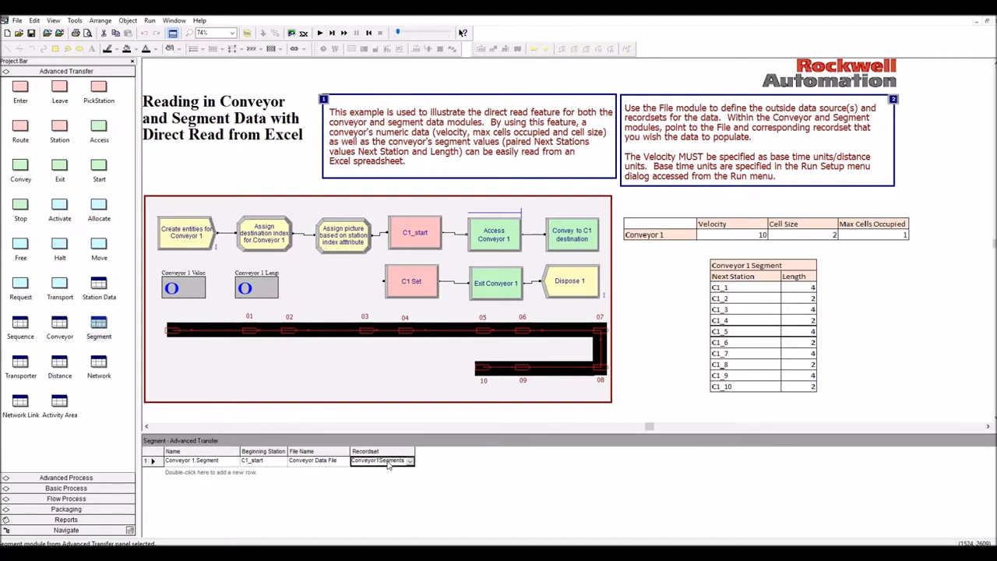
- Add a trial Segment 3 row with a next station, then delete that row
{"action": "double_click", "coordinate": [234, 474]}
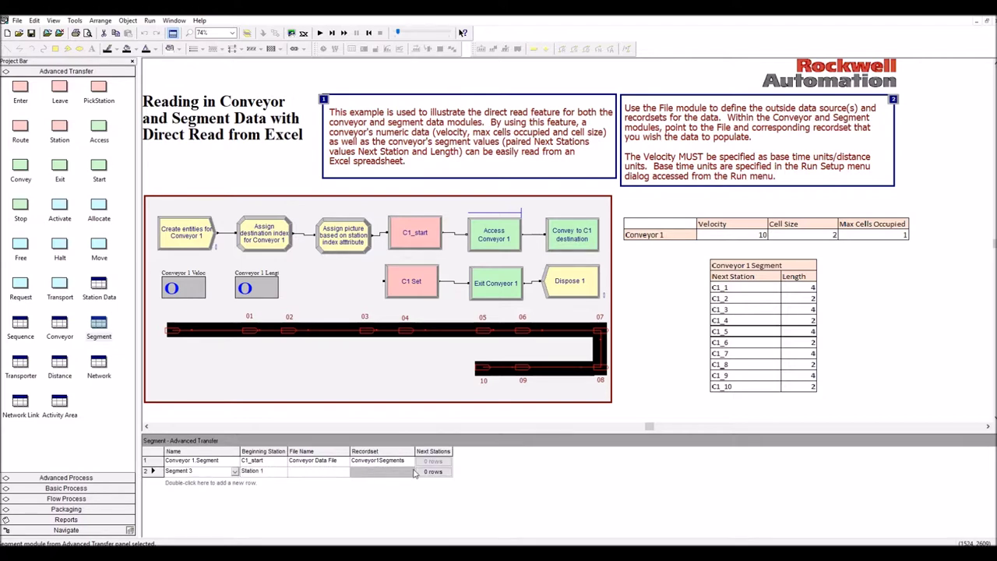
{"action": "left_click", "coordinate": [421, 473]}
{"action": "double_click", "coordinate": [474, 437]}
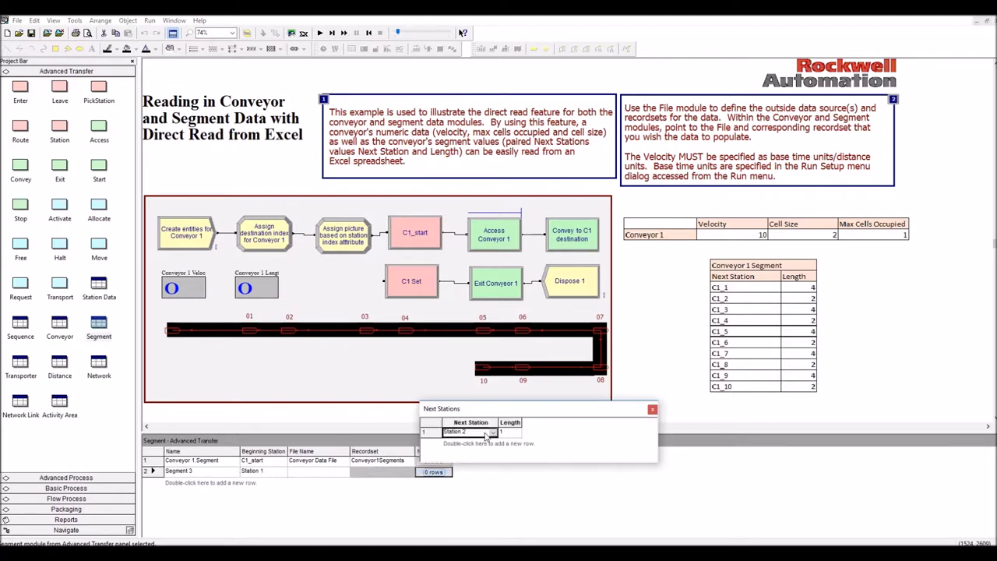
{"action": "left_click", "coordinate": [653, 410]}
{"action": "right_click", "coordinate": [153, 471]}
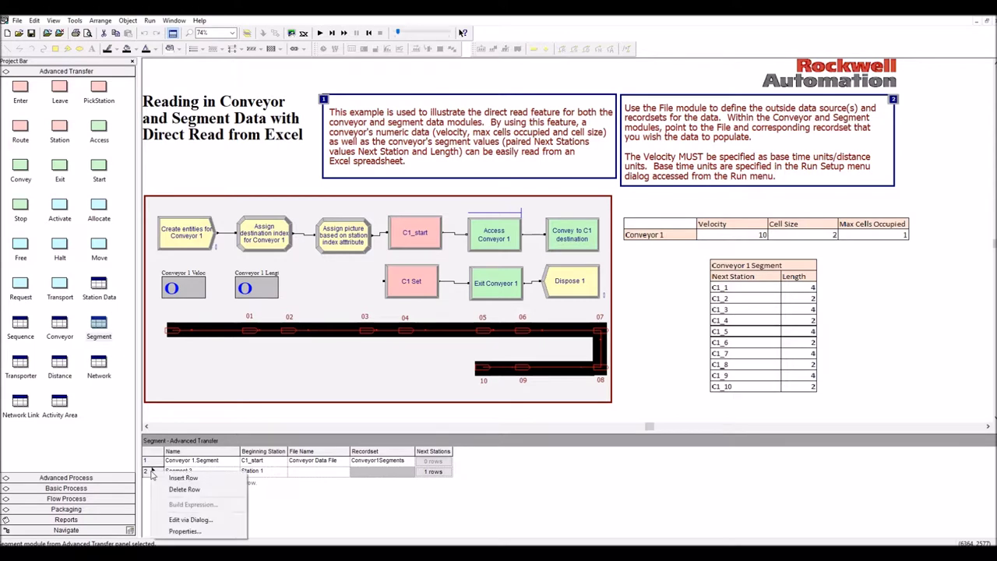
{"action": "left_click", "coordinate": [178, 487]}
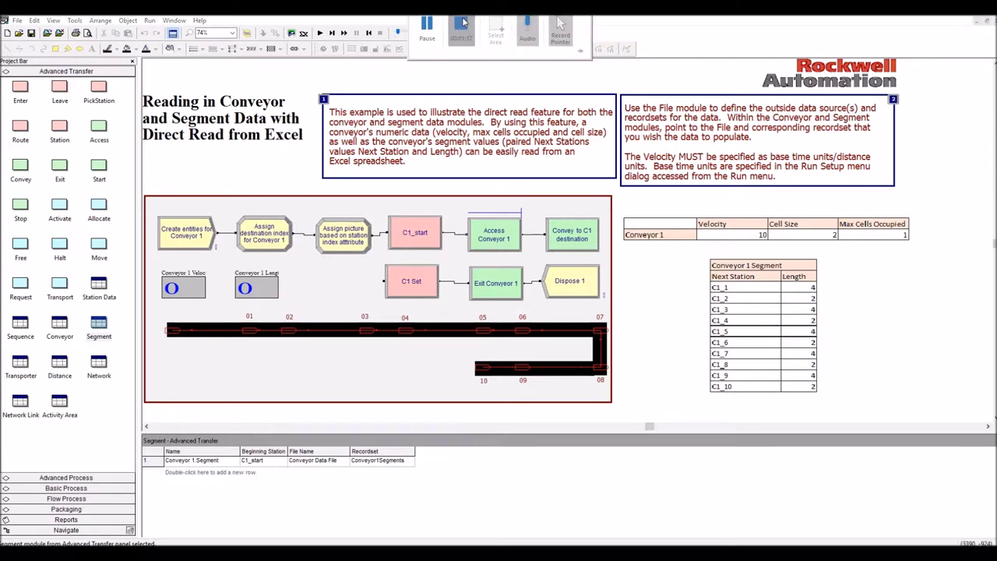
{"action": "left_click", "coordinate": [462, 24]}
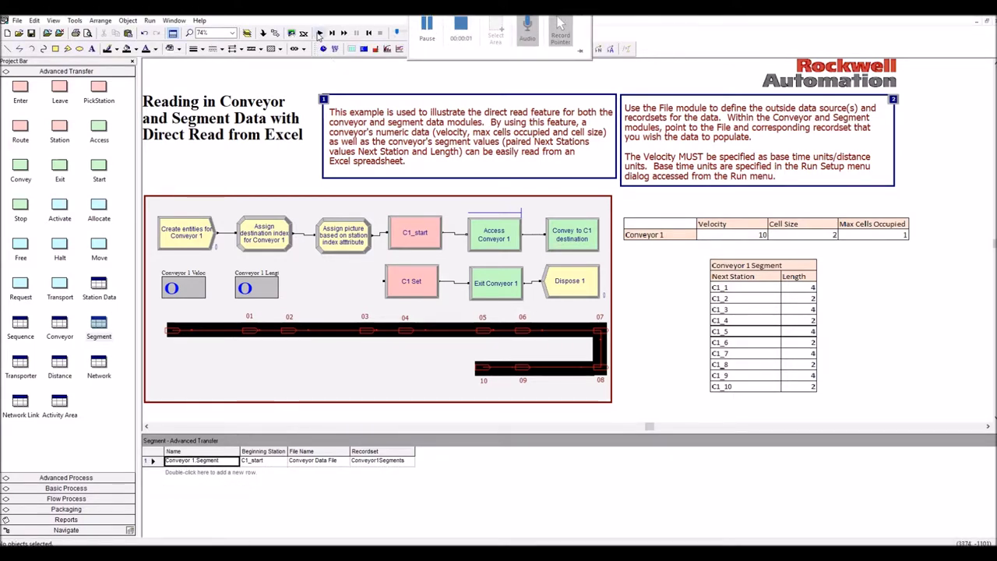
- Run the model with velocity 10 and length 32, pausing to inspect an entity and speeding up animation
{"action": "left_click", "coordinate": [319, 34]}
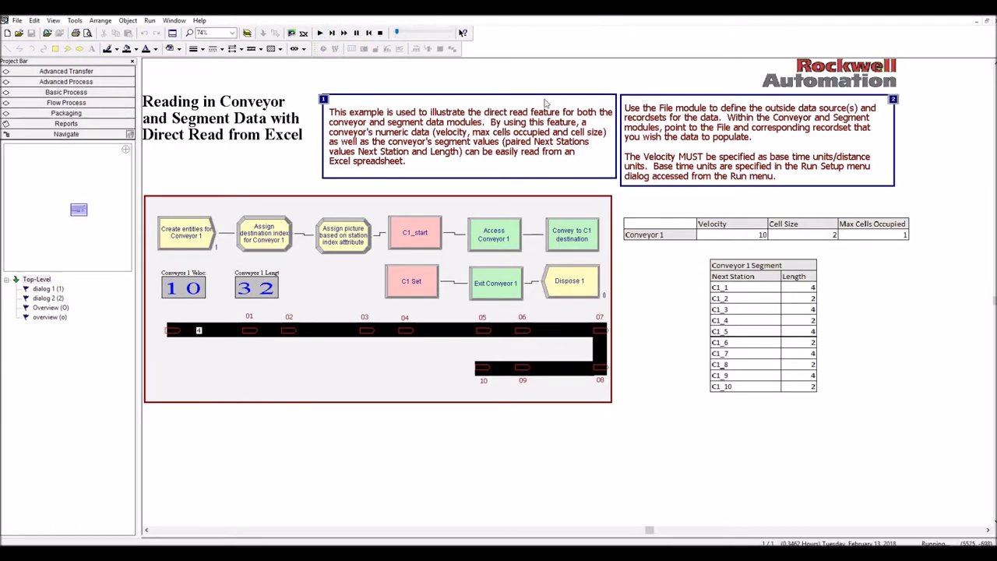
{"action": "left_click", "coordinate": [356, 33]}
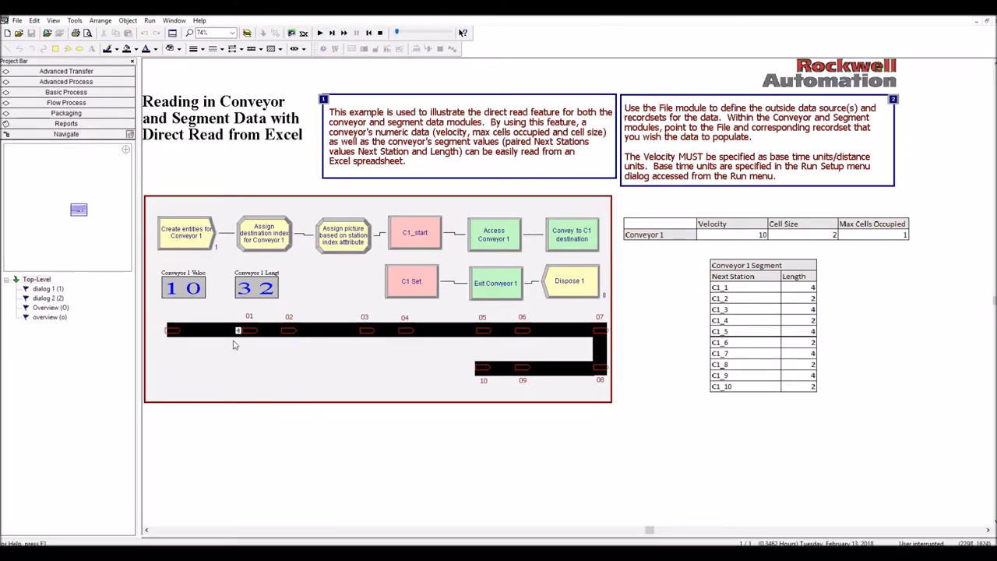
{"action": "mouse_move", "coordinate": [237, 331]}
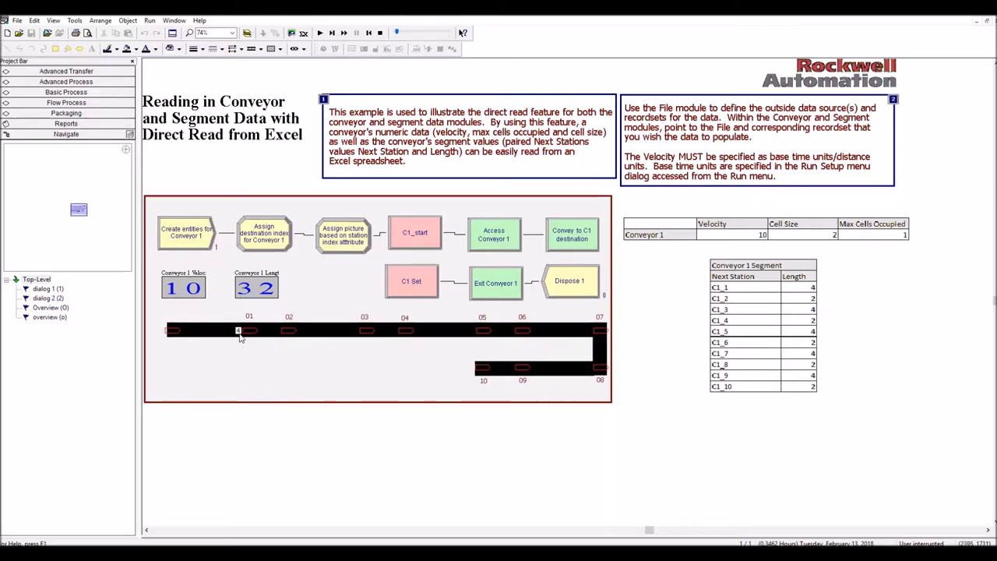
{"action": "left_click", "coordinate": [319, 33]}
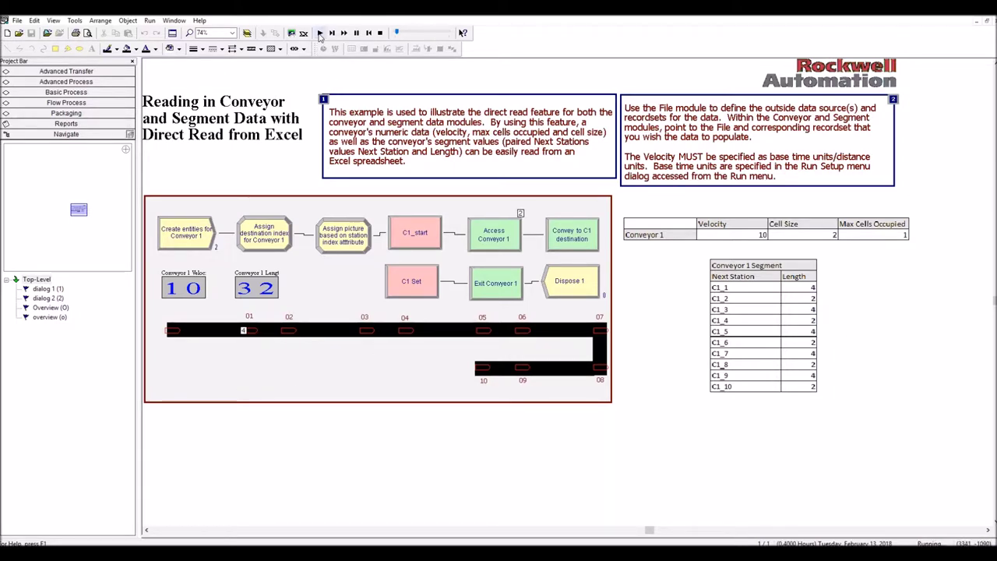
{"action": "left_click_drag", "start_coordinate": [397, 34], "coordinate": [400, 34]}
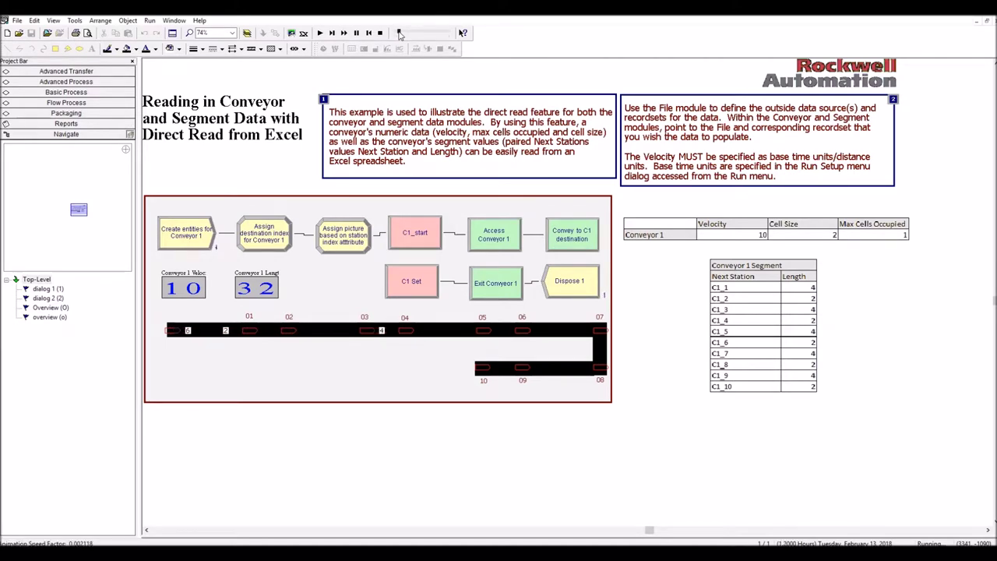
{"action": "left_click", "coordinate": [381, 34]}
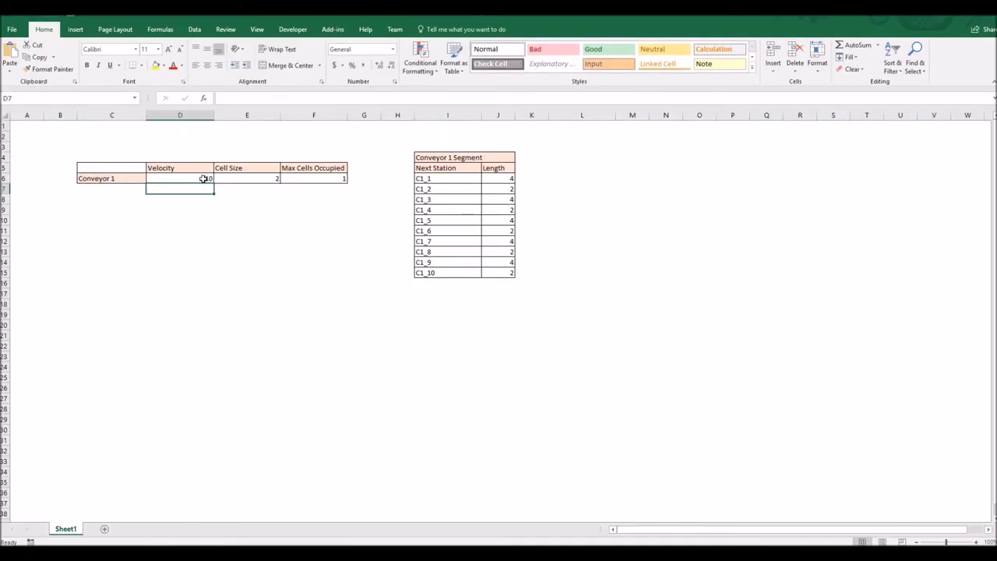
- Change Conveyor 1's velocity in cell D6 from 10 to 2 and save the ConveyorData workbook
{"action": "left_click", "coordinate": [203, 178]}
{"action": "type", "text": "2"}
{"action": "key", "text": "Return"}
{"action": "key", "text": "alt+F4"}
{"action": "left_click", "coordinate": [455, 292]}
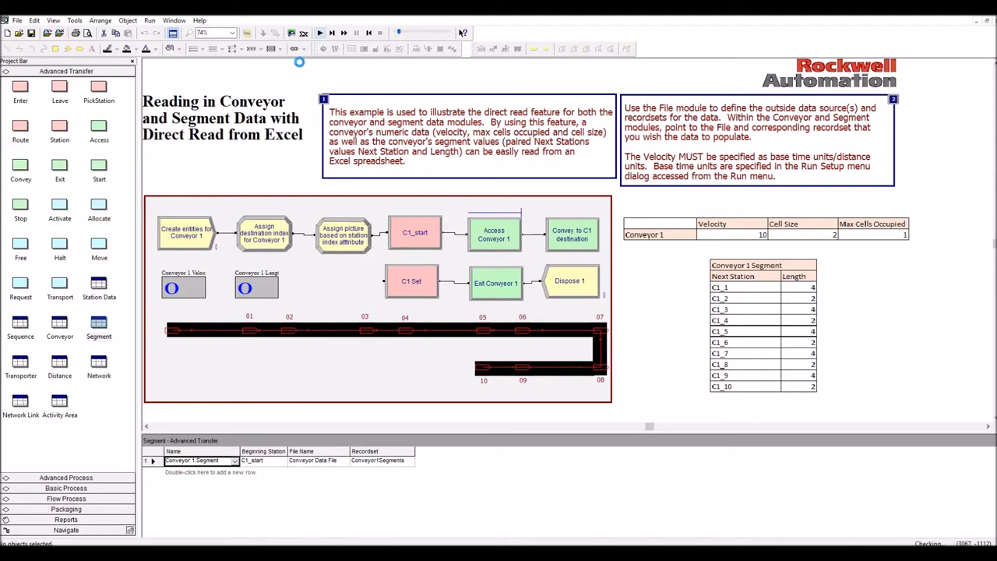
- Rerun the model to show Conveyor 1 velocity 2, end the run, and show the segment data table
{"action": "left_click", "coordinate": [319, 33]}
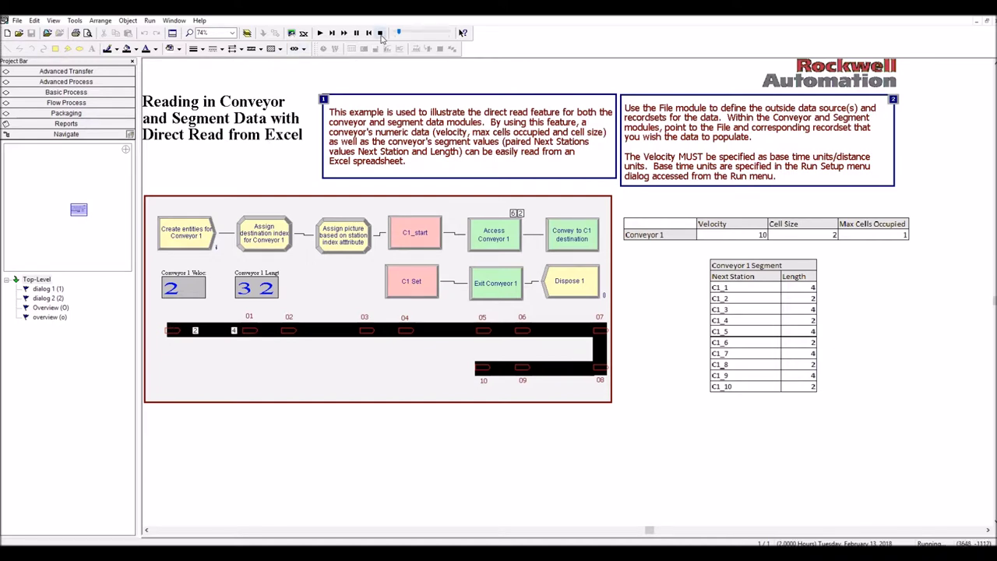
{"action": "left_click", "coordinate": [380, 34]}
{"action": "left_click", "coordinate": [294, 337]}
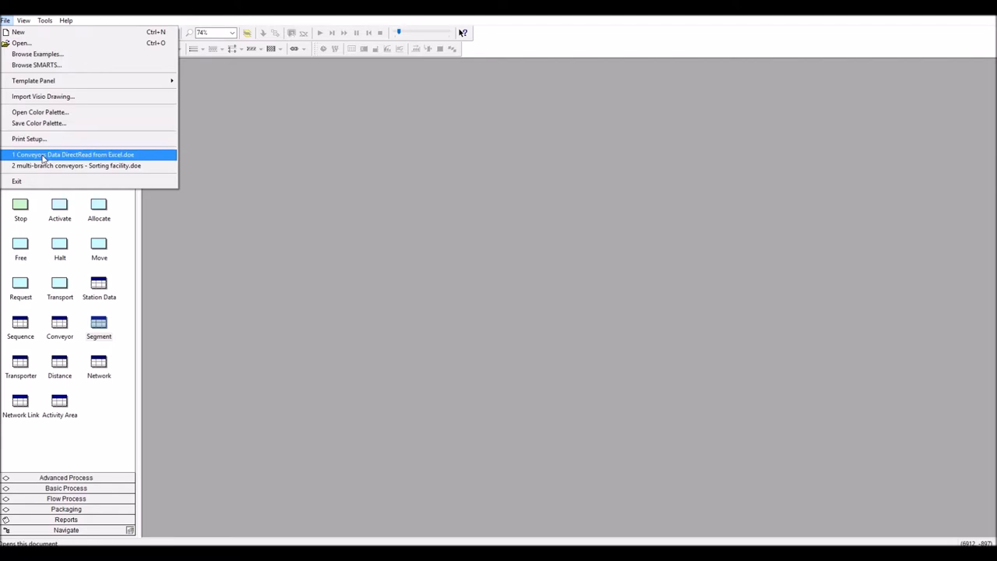
- Open recent model '2 multi-branch conveyors - Sorting facility.doe' and box-select segments in its conveyor rows
{"action": "left_click", "coordinate": [44, 166]}
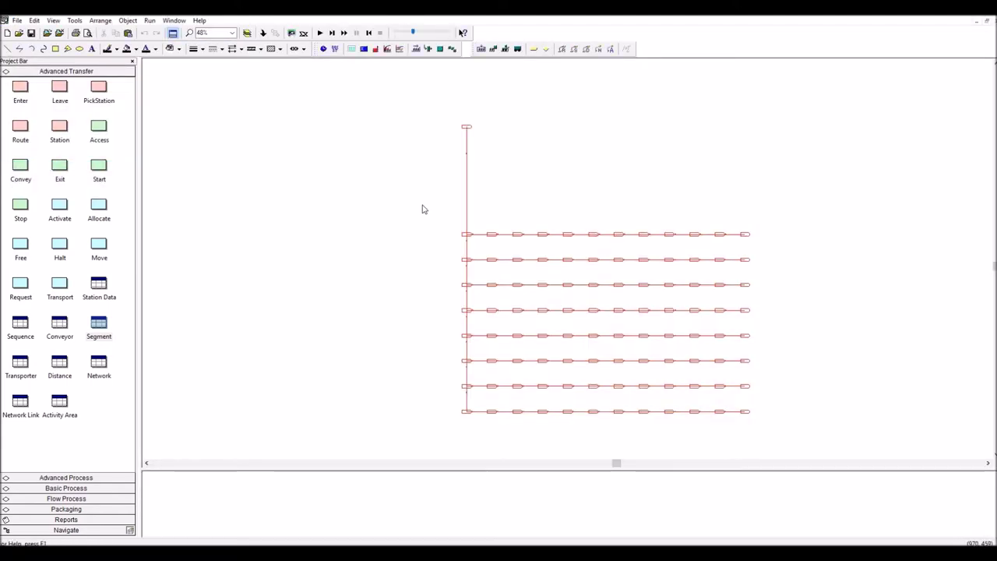
{"action": "left_click", "coordinate": [377, 178]}
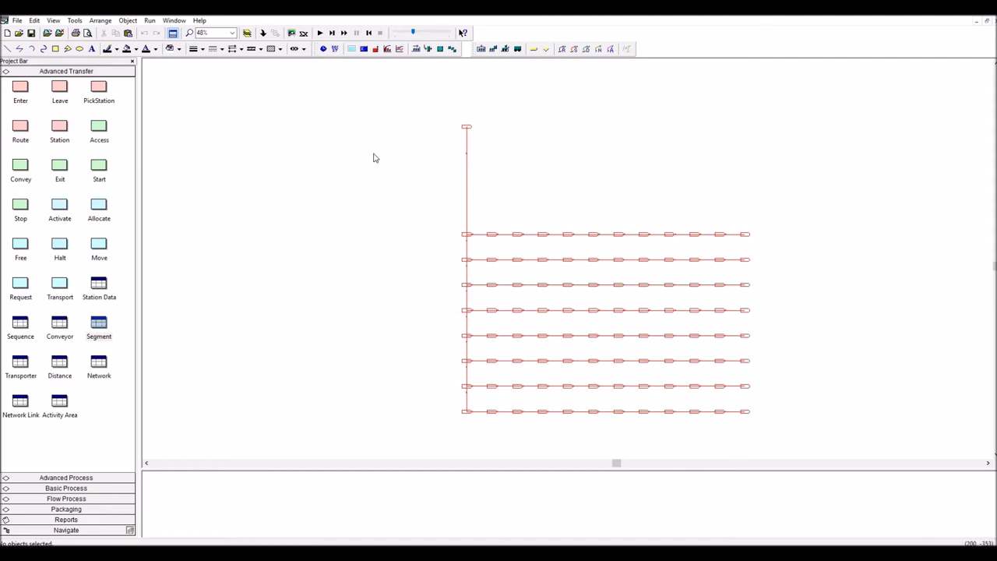
{"action": "left_click", "coordinate": [550, 236]}
{"action": "left_click_drag", "start_coordinate": [883, 265], "coordinate": [415, 271]}
{"action": "left_click_drag", "start_coordinate": [448, 278], "coordinate": [788, 298]}
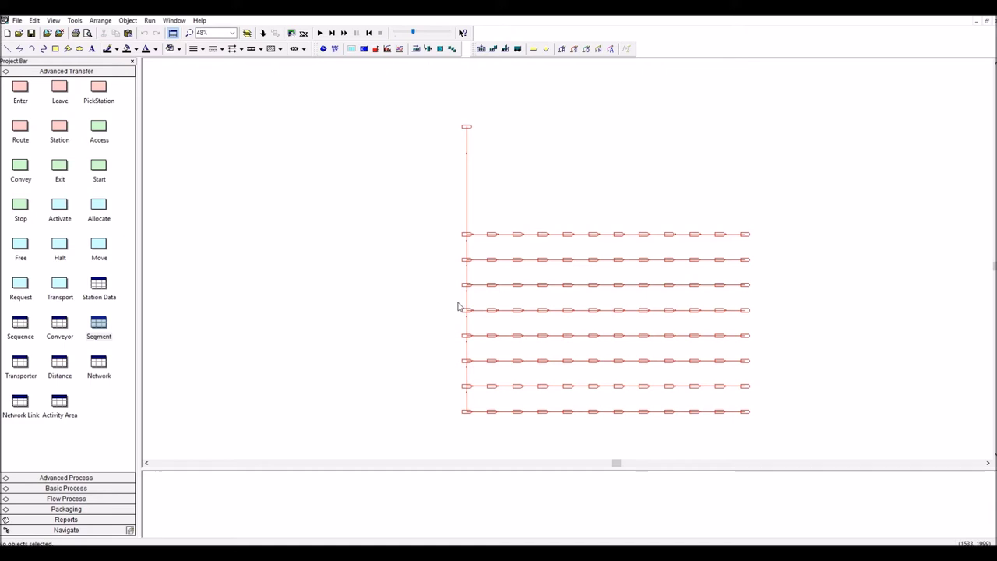